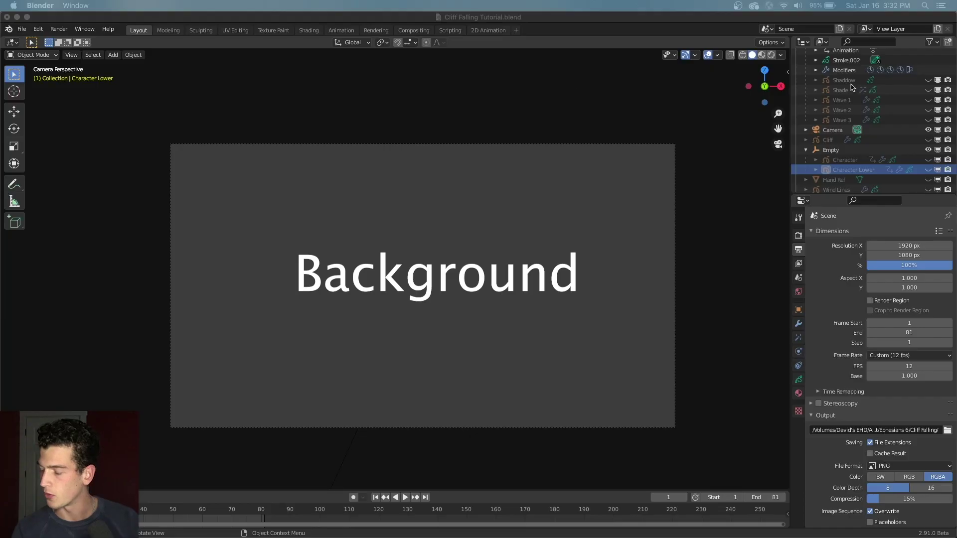
Step: Select the BG grease pencil object and switch to the 2D Animation workspace
scroll(849, 99, "up", 3)
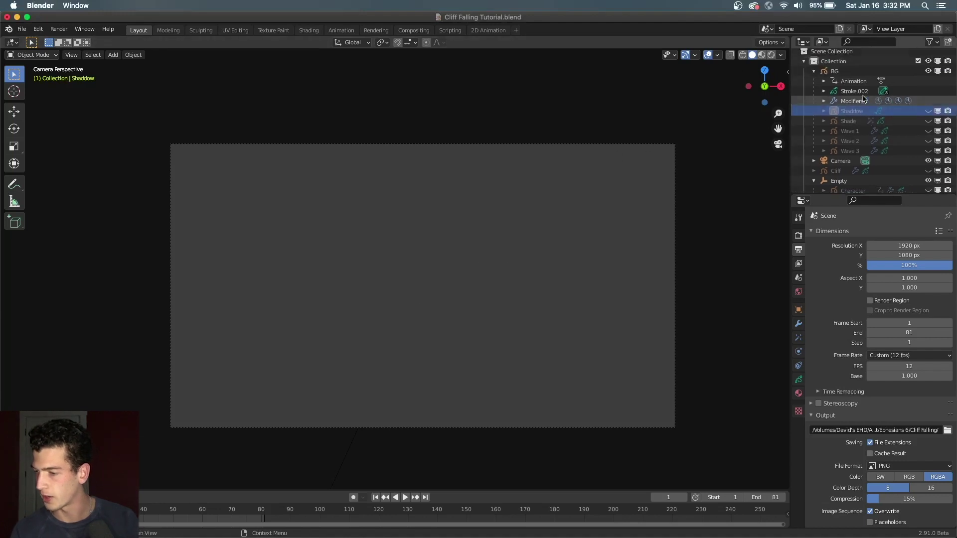
left_click(825, 75)
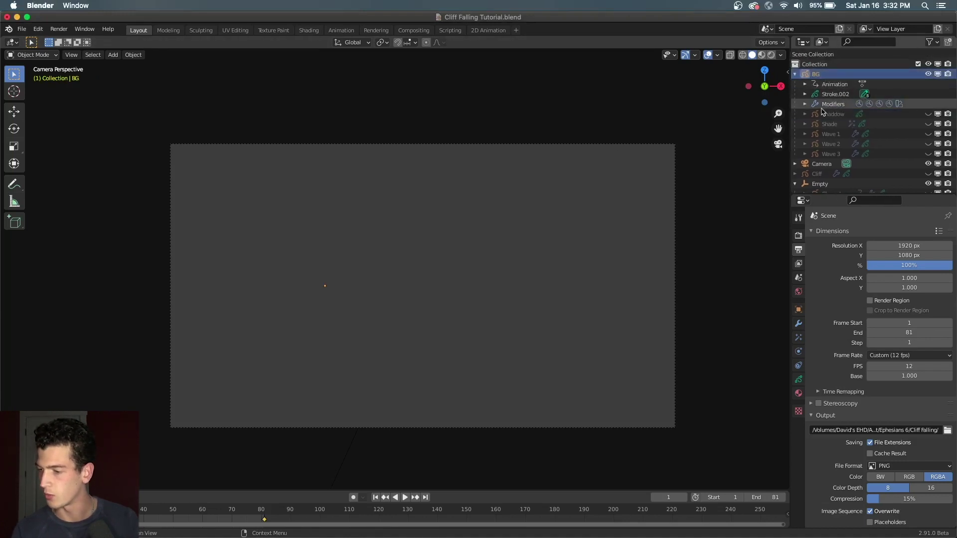
left_click(485, 29)
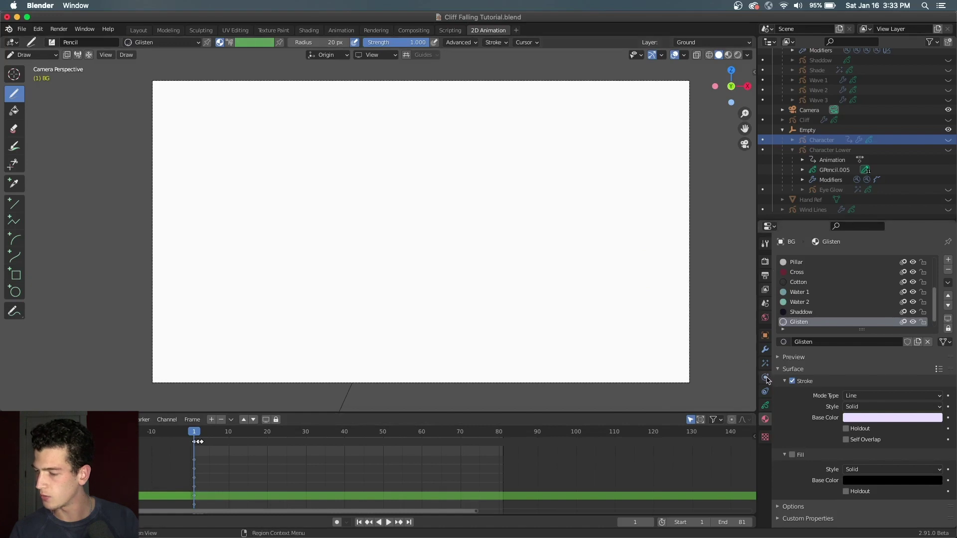
Step: Make the Ground layer of the BG grease pencil object visible in its layer list
left_click(766, 408)
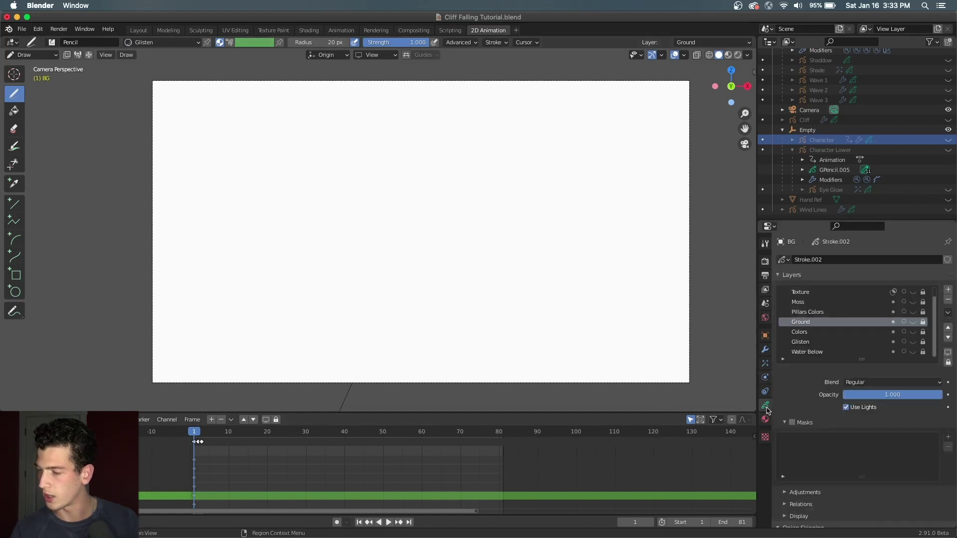
scroll(817, 301, "up", 1)
left_click(813, 293)
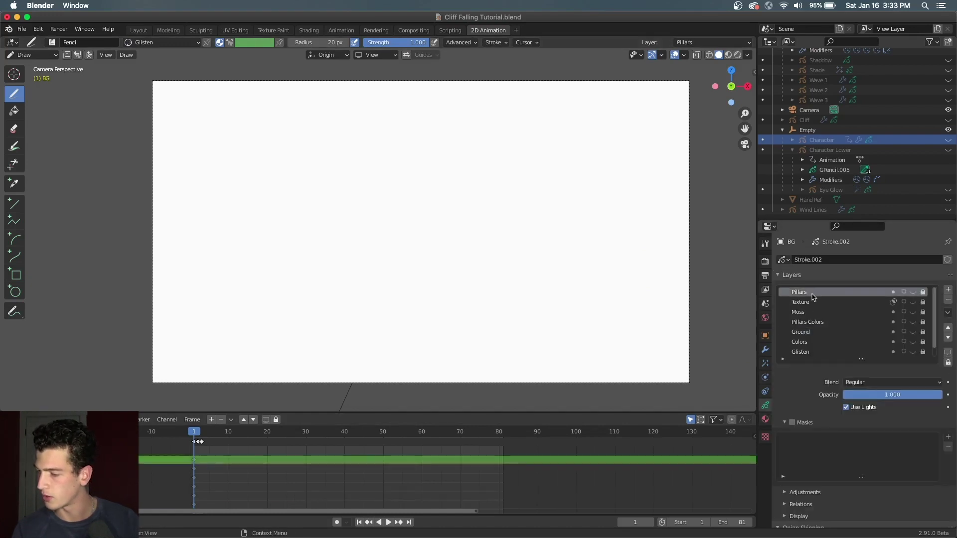
left_click(822, 340)
left_click(823, 332)
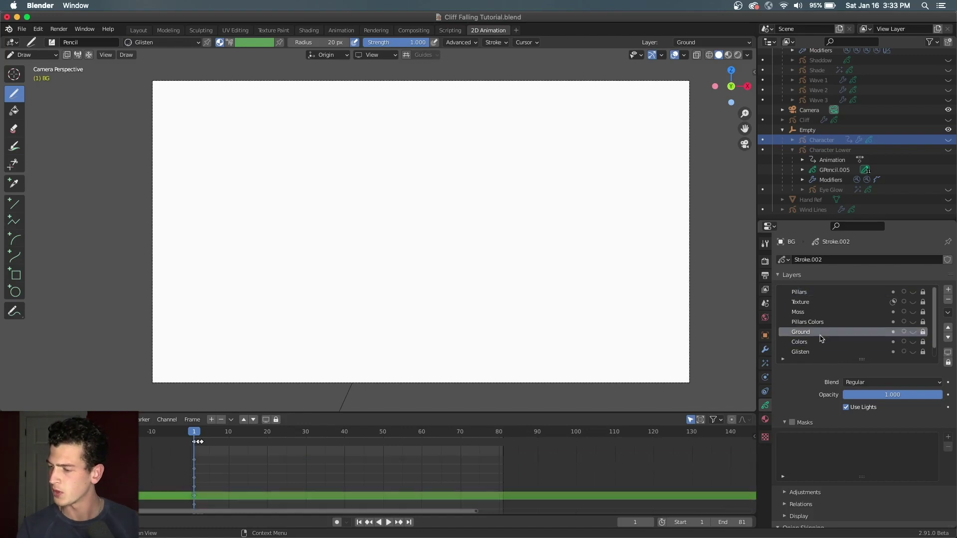
left_click(914, 334)
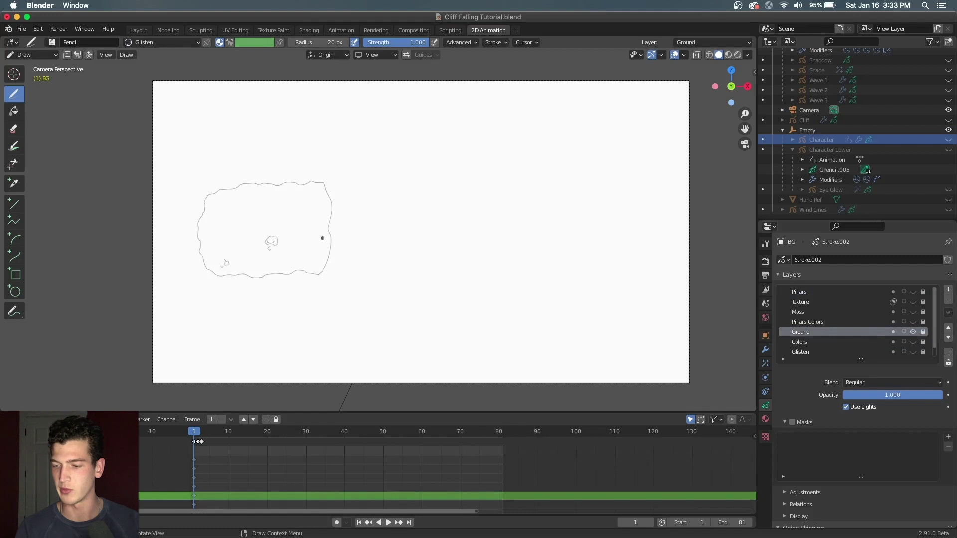
scroll(323, 238, "up", 4)
middle_click_drag(322, 237, 322, 238)
key("KP_0")
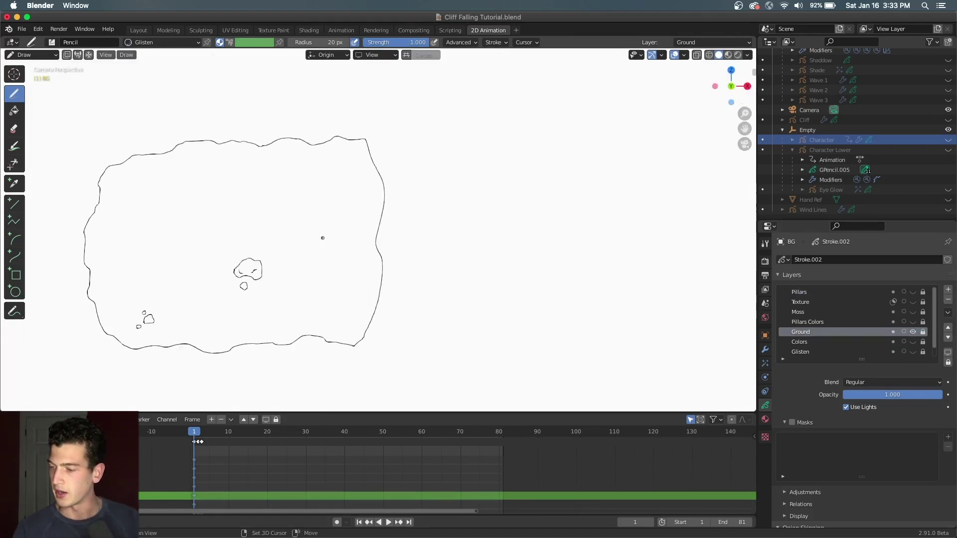
Step: Reveal BG's Colors, Pillars, Pillars Colors and Texture layers, and switch the viewport to rendered shading
left_click(913, 343)
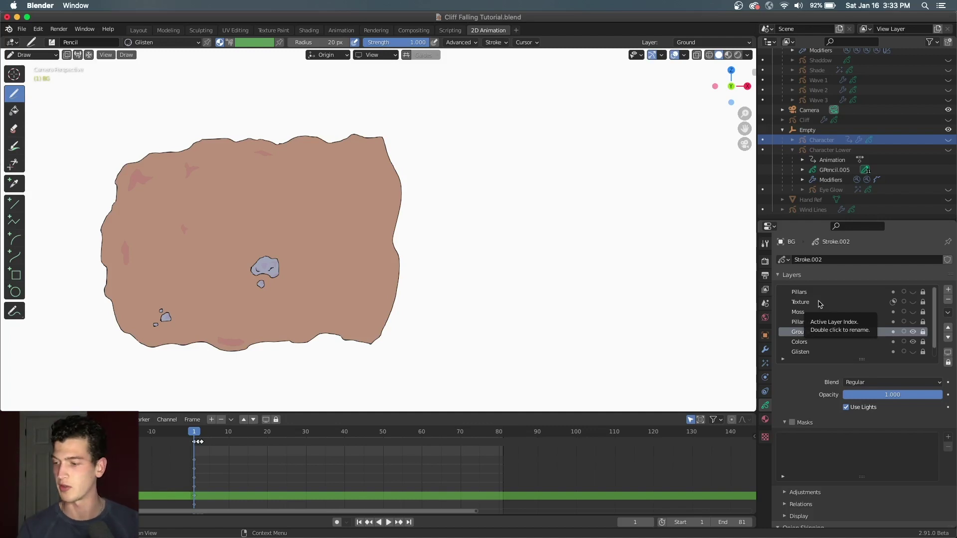
left_click(912, 294)
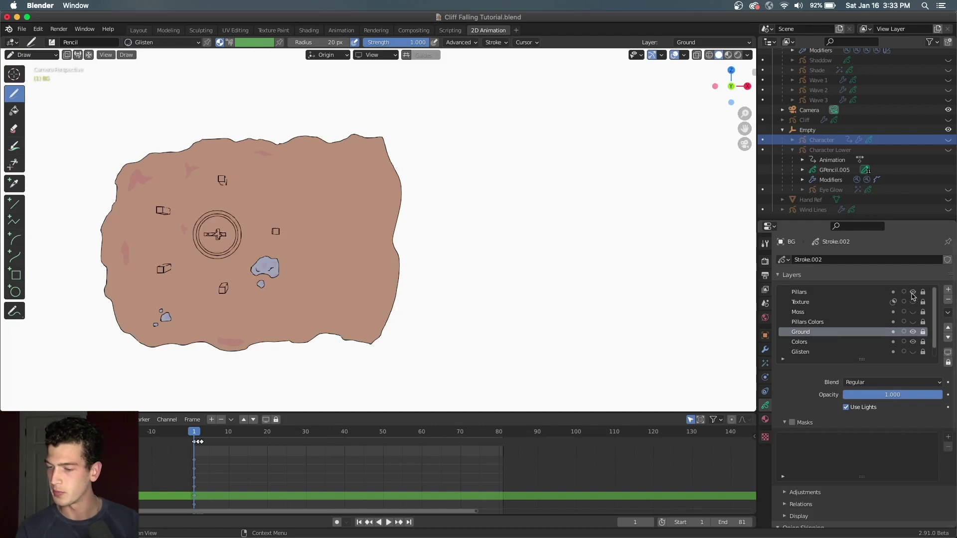
left_click(912, 322)
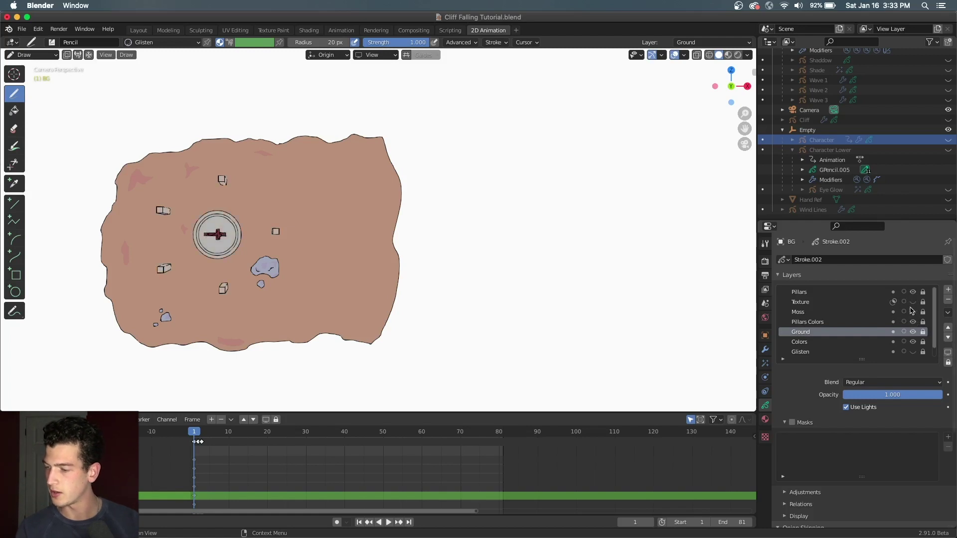
left_click(912, 302)
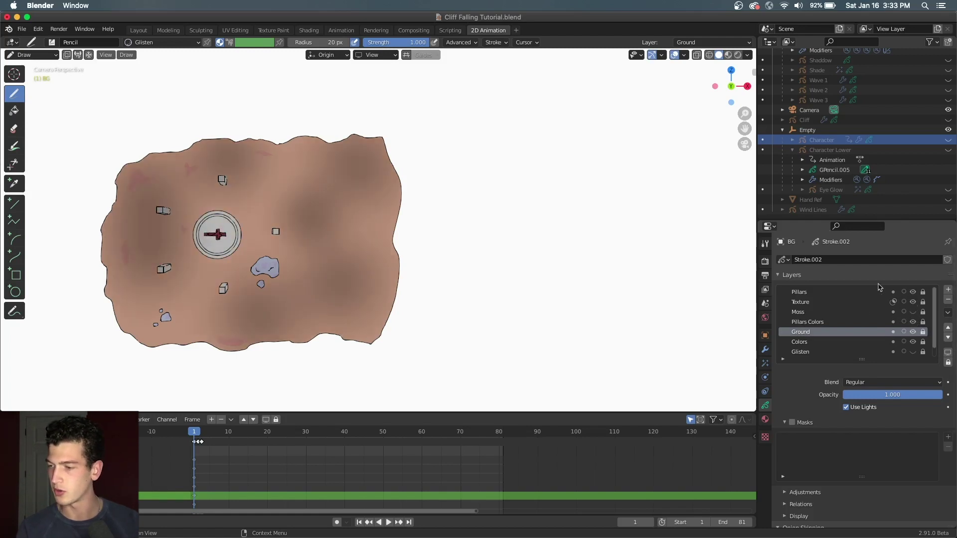
left_click(736, 58)
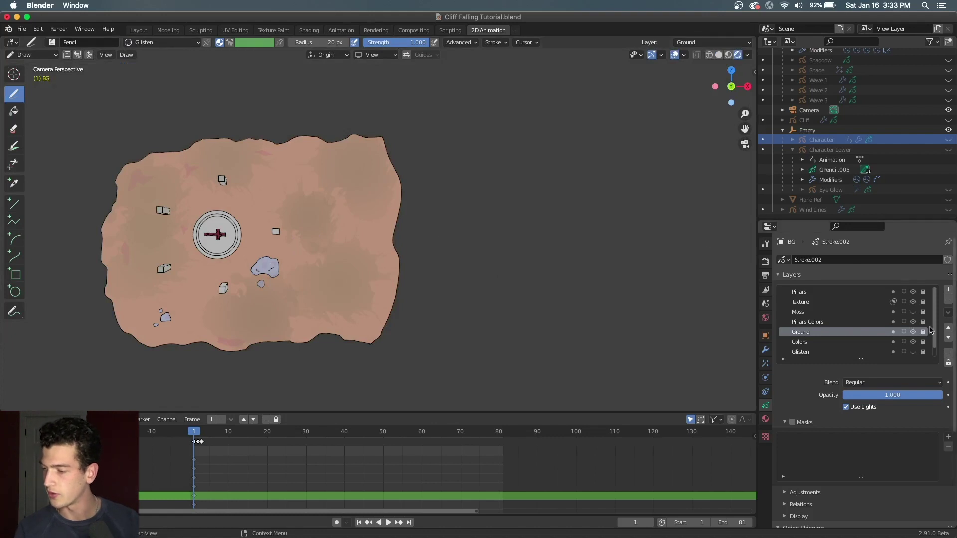
Step: Reveal the Moss, Glisten and Water Below layers of BG to show the water around the island
scroll(897, 334, "down", 1)
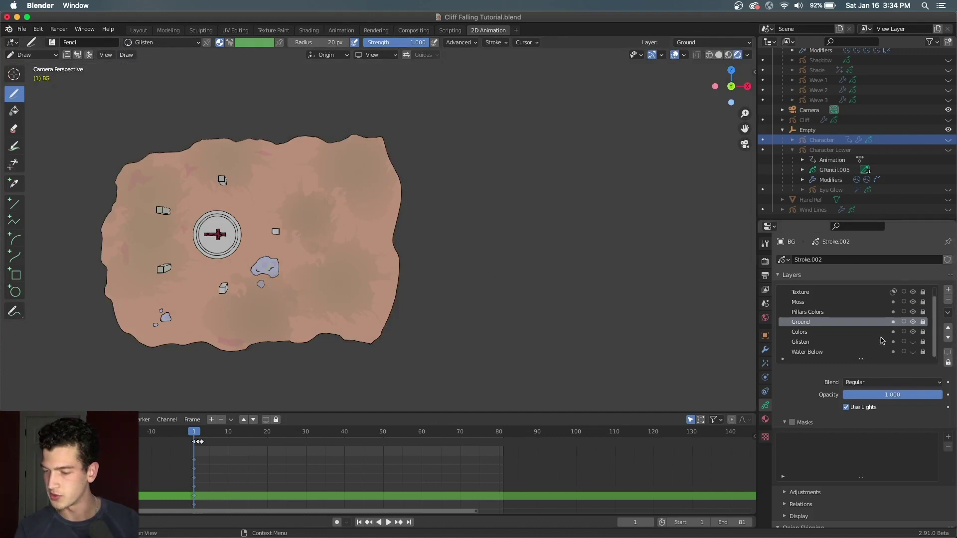
scroll(269, 232, "up", 3)
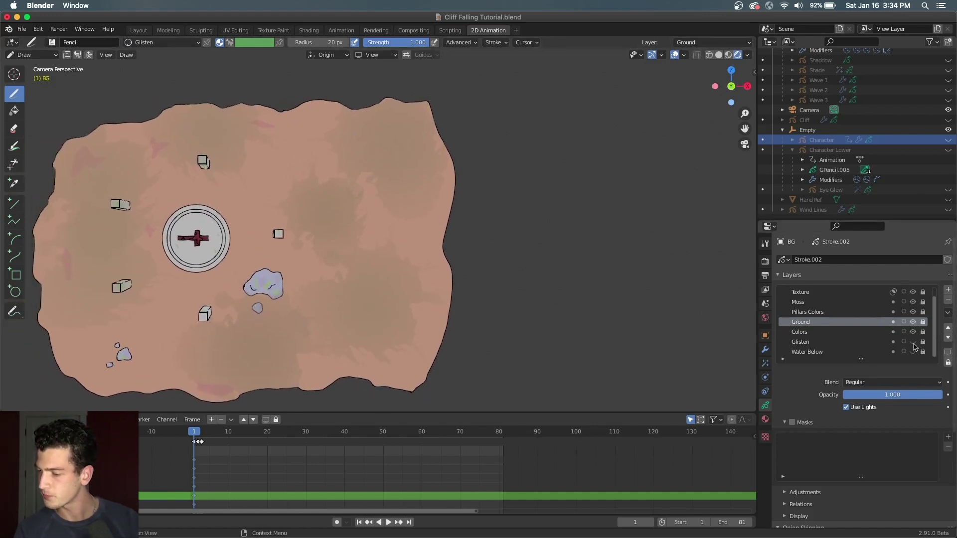
left_click(914, 347)
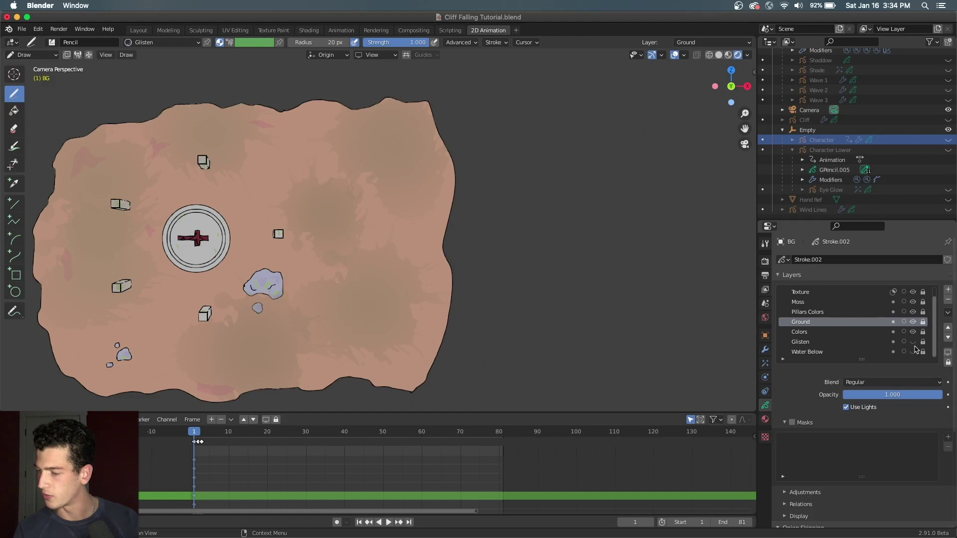
left_click(912, 351)
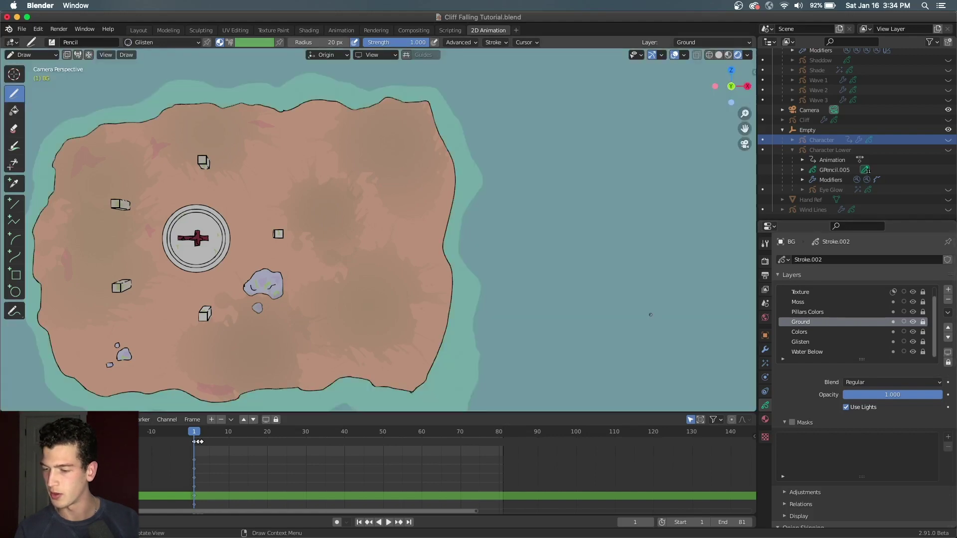
middle_click_drag(574, 295, 650, 315, "shift")
scroll(650, 315, "left", 10, "shift")
scroll(650, 314, "right", 5, "shift")
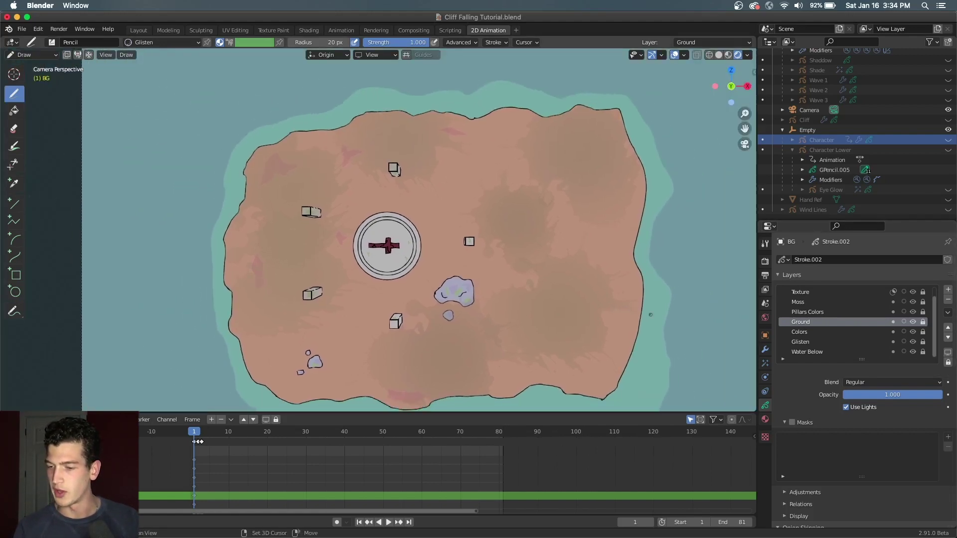
scroll(650, 314, "down", 2)
scroll(651, 315, "right", 4, "shift")
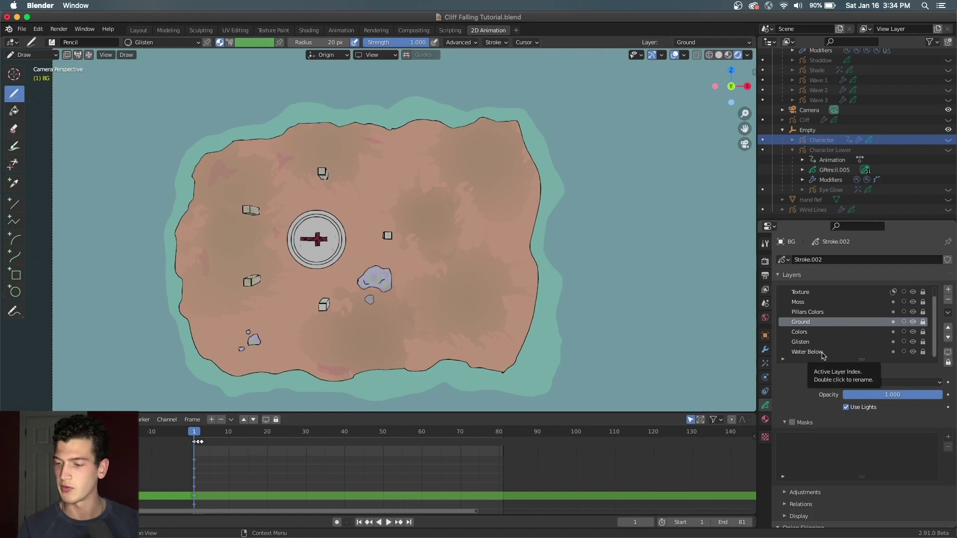
Step: Unhide the Shaddow, Shade, Wave 1, Wave 2 and Wave 3 objects under BG in the viewport
scroll(872, 120, "up", 5)
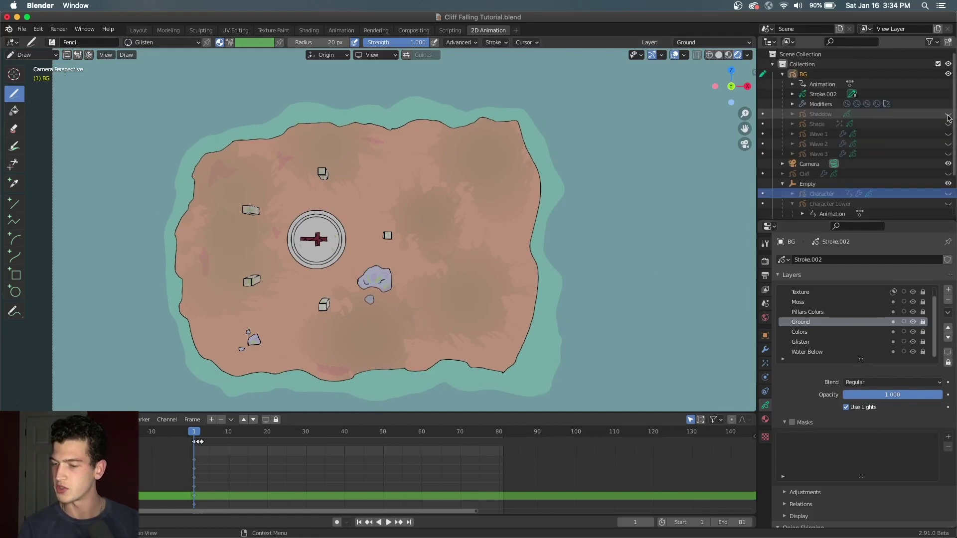
left_click(947, 114)
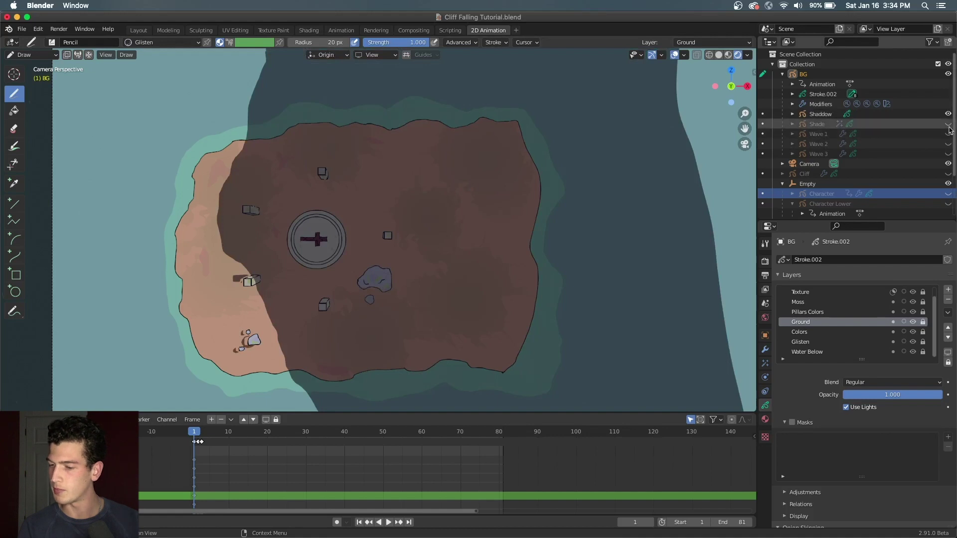
left_click(947, 125)
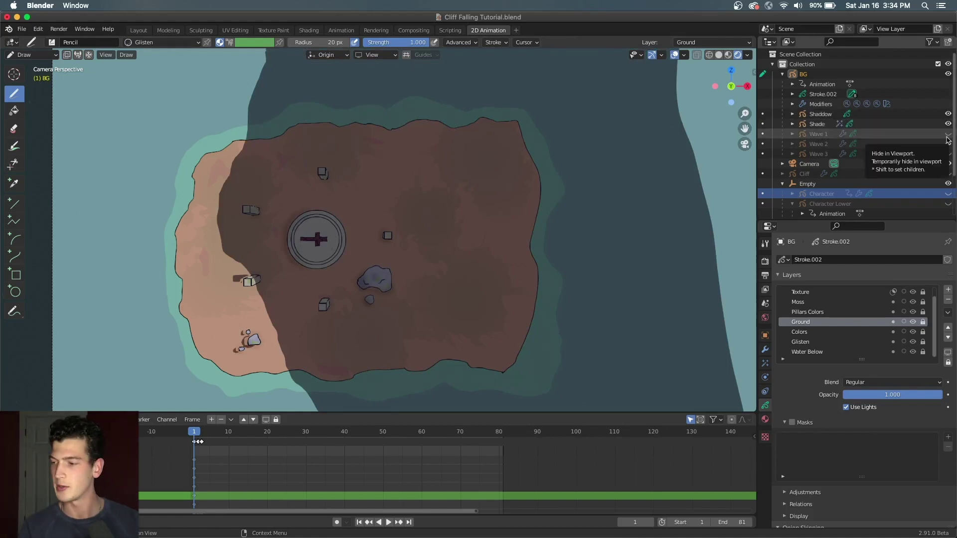
left_click(947, 136)
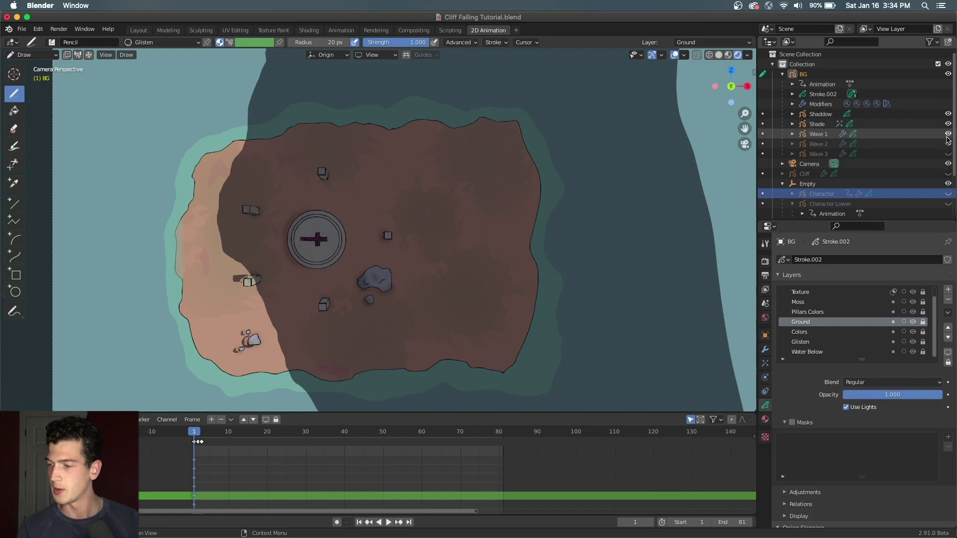
left_click(948, 144)
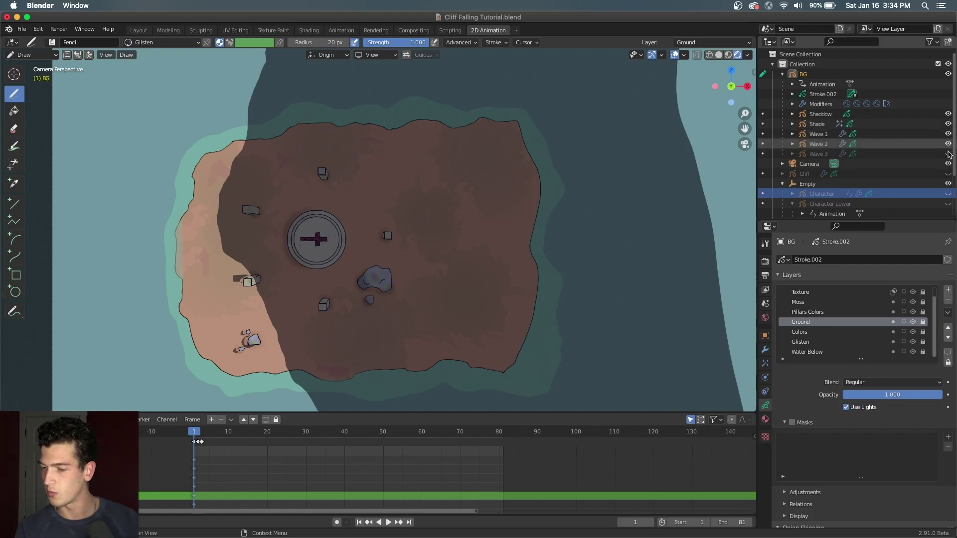
left_click(948, 155)
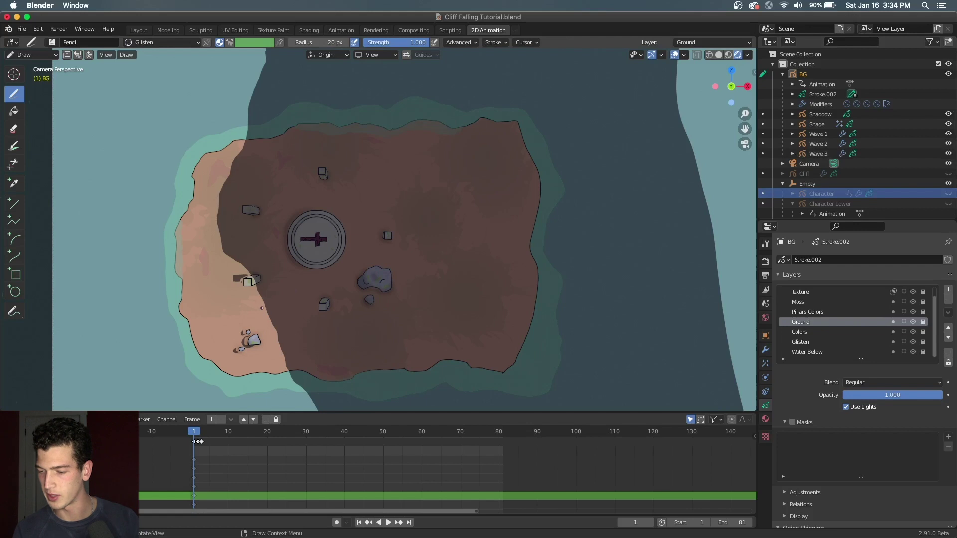
Step: Switch to Object Mode and select the Wave 1 object along the island's shore
left_click(31, 54)
left_click(30, 64)
left_click(179, 249)
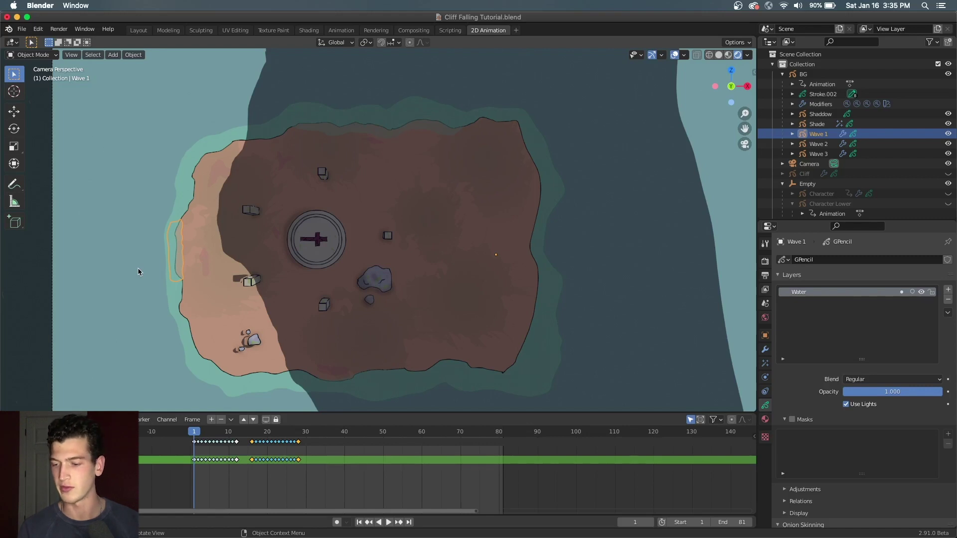
Step: Select and unhide the Cliff object, hiding its Speed Lines and Color 1 to Color 4 layers
scroll(847, 139, "down", 5)
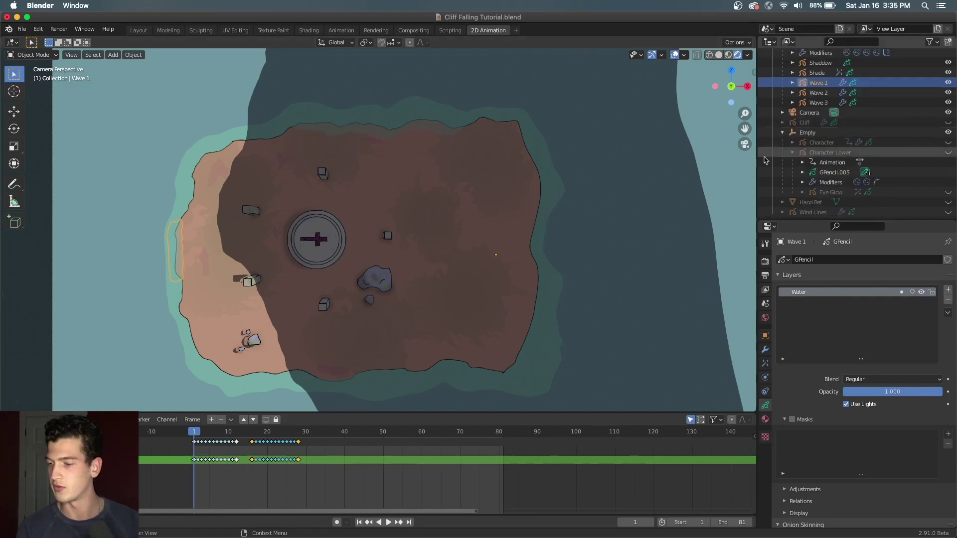
scroll(548, 235, "down", 1)
scroll(548, 236, "down", 2)
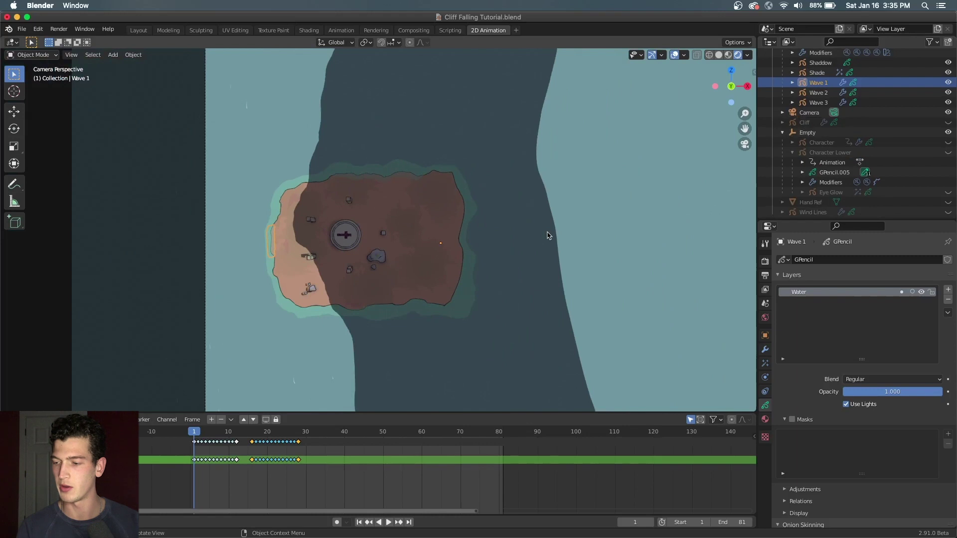
scroll(548, 236, "right", 5, "shift")
scroll(548, 236, "down", 2)
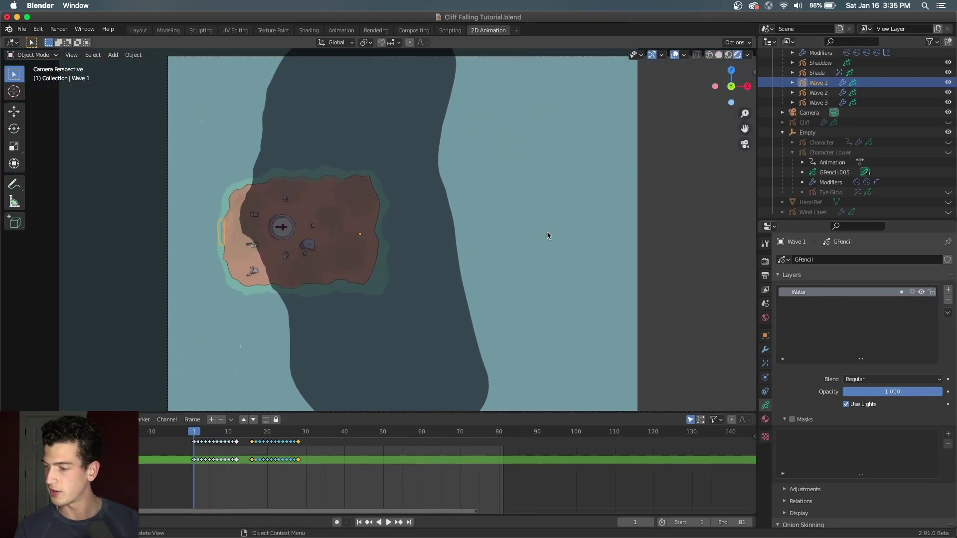
left_click(804, 122)
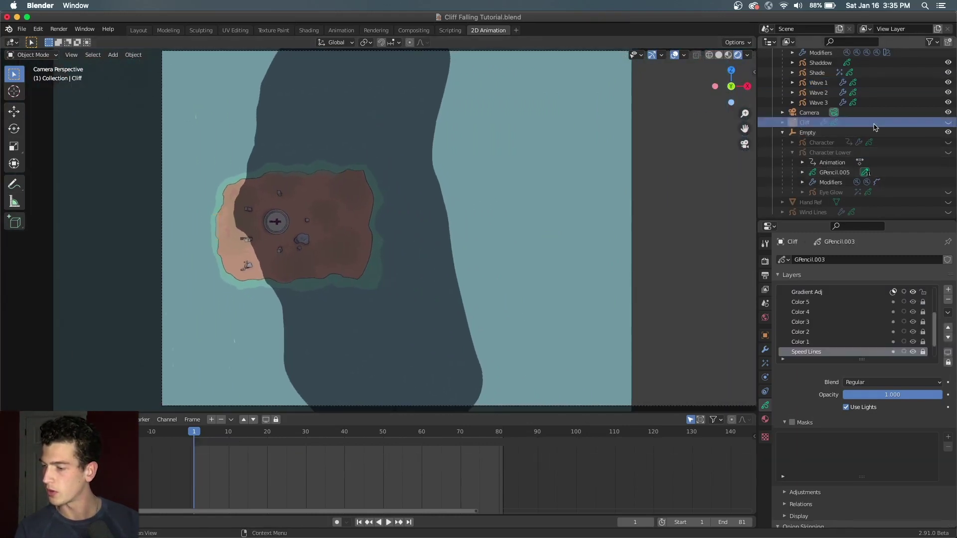
left_click(948, 122)
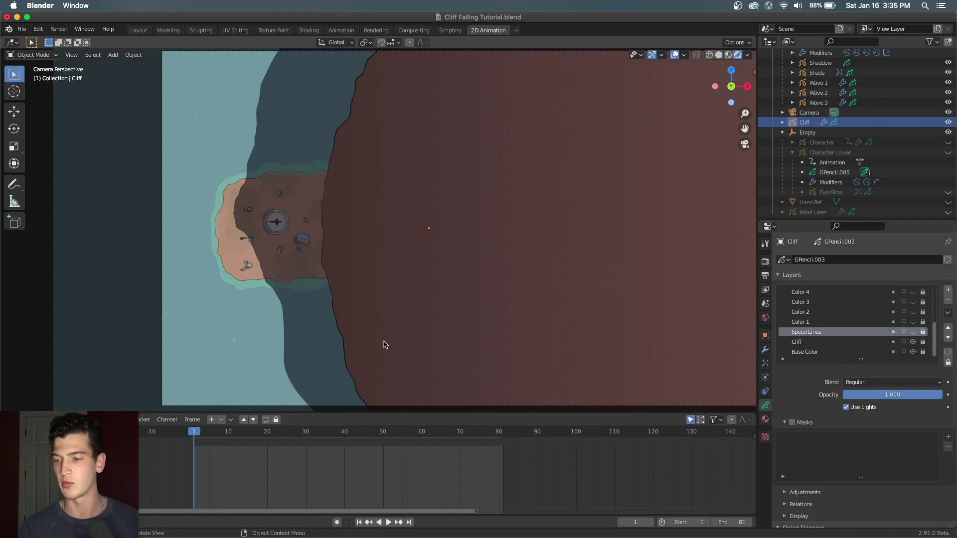
Step: Play the animation to examine the cliff and background motion, and return to frame 1
key("space")
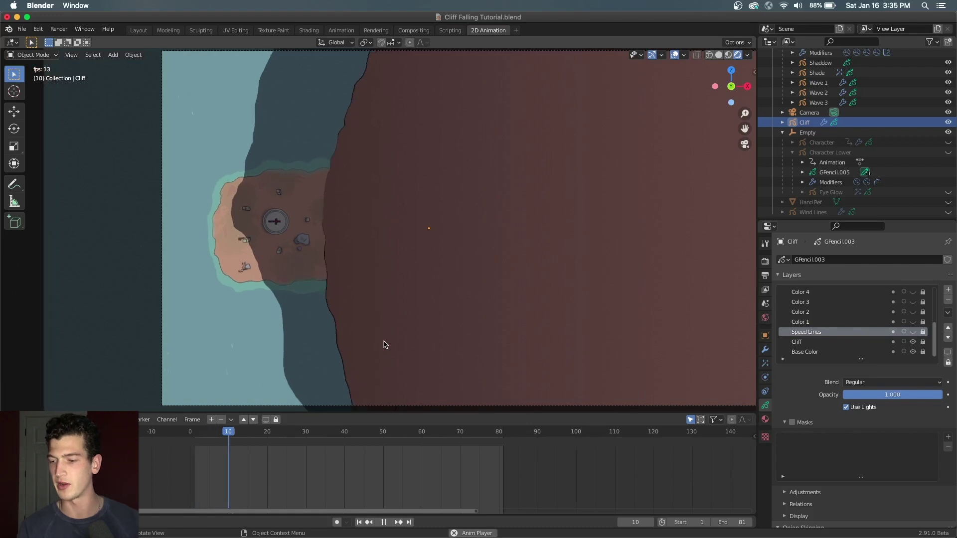
key("space")
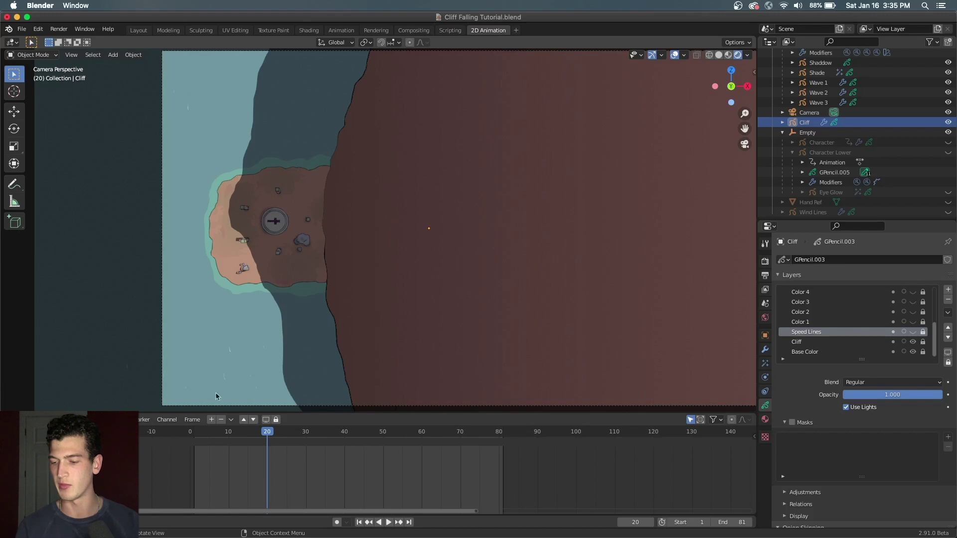
left_click(198, 433)
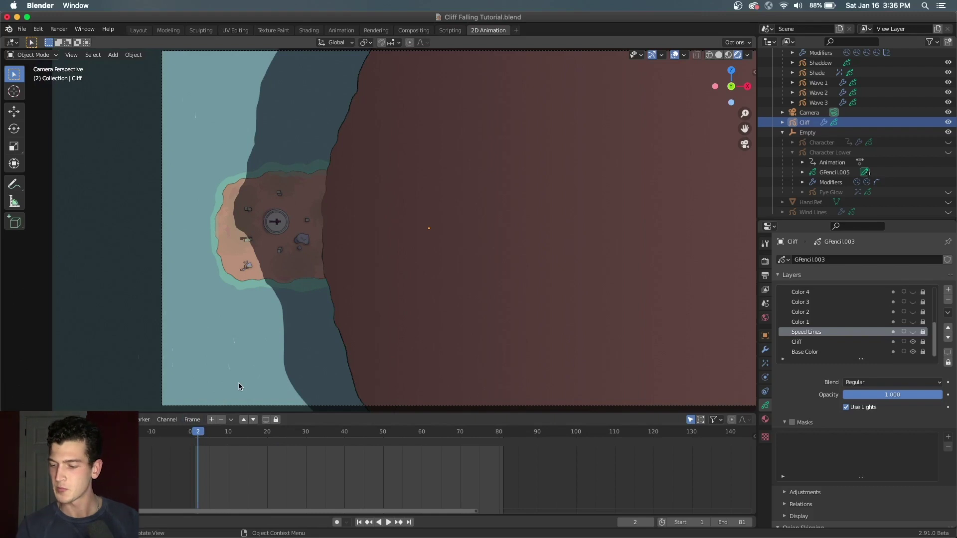
key("space")
left_click(194, 432)
key("space")
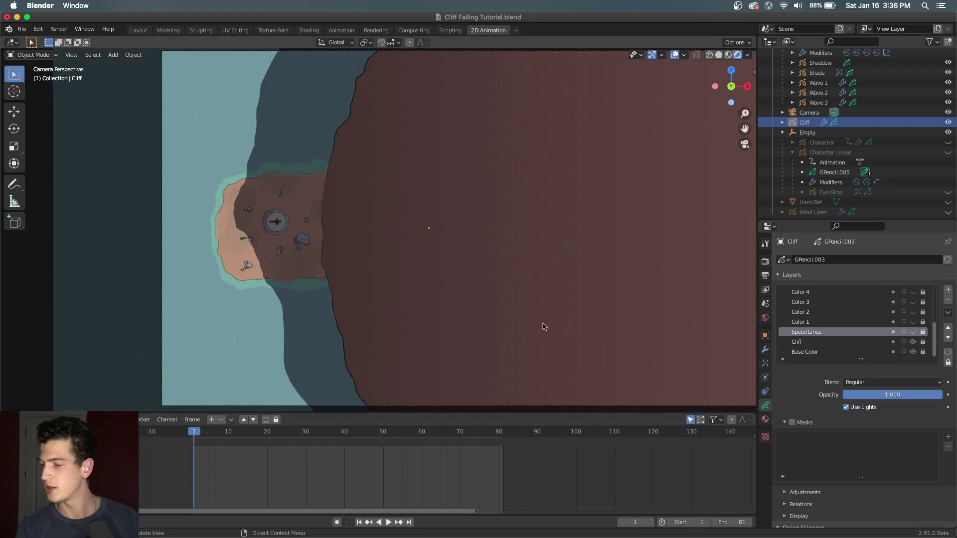
Step: Unhide the Rock 5 and Color 5 layers of the Cliff object
scroll(846, 314, "up", 4)
scroll(845, 314, "up", 3)
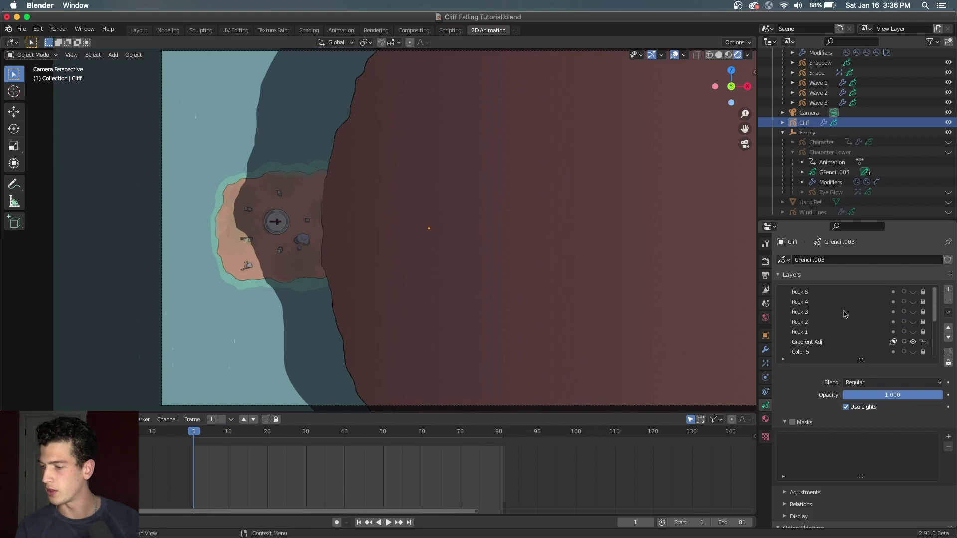
left_click(913, 293)
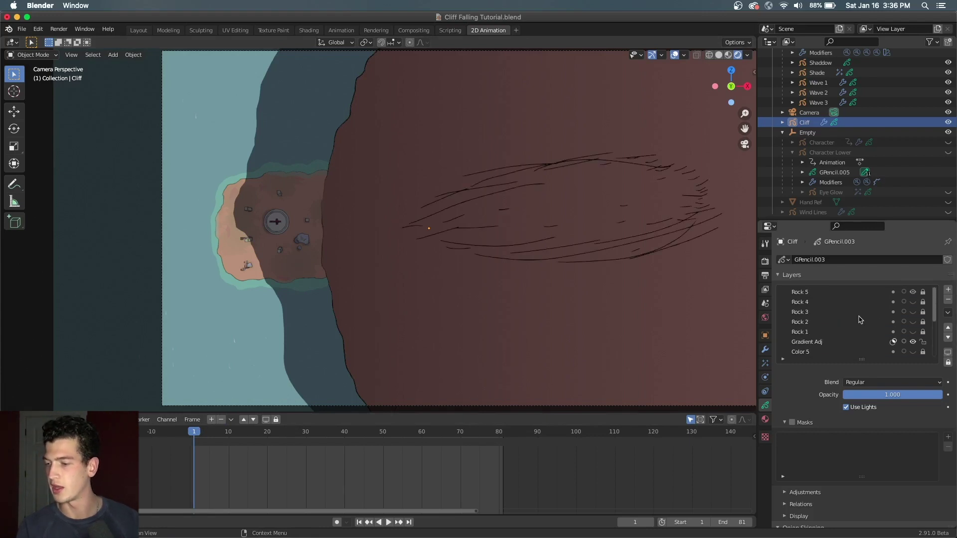
scroll(859, 320, "down", 7)
scroll(859, 320, "up", 2)
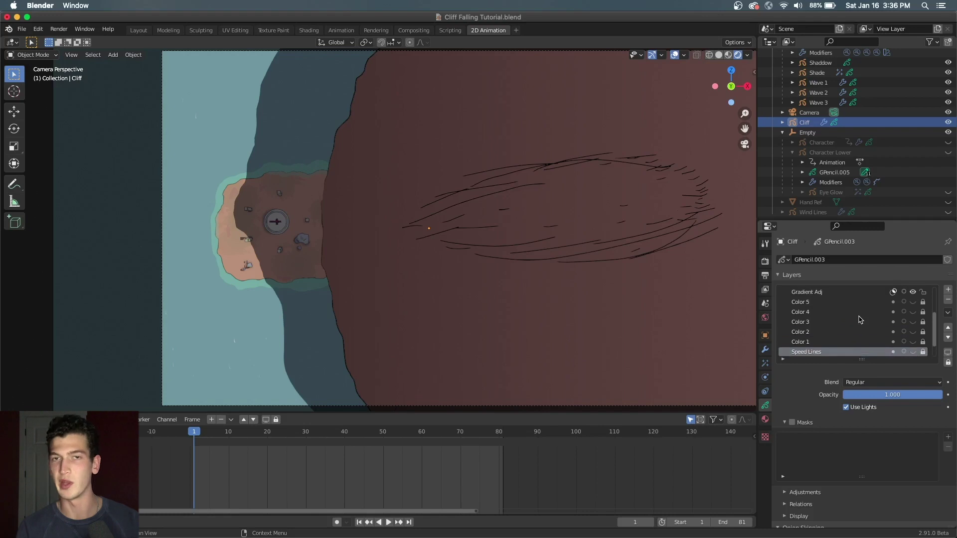
scroll(863, 310, "down", 1)
scroll(862, 310, "up", 2)
scroll(862, 309, "down", 1)
scroll(863, 310, "down", 1)
scroll(862, 310, "up", 1)
scroll(862, 310, "down", 1)
scroll(863, 310, "up", 1)
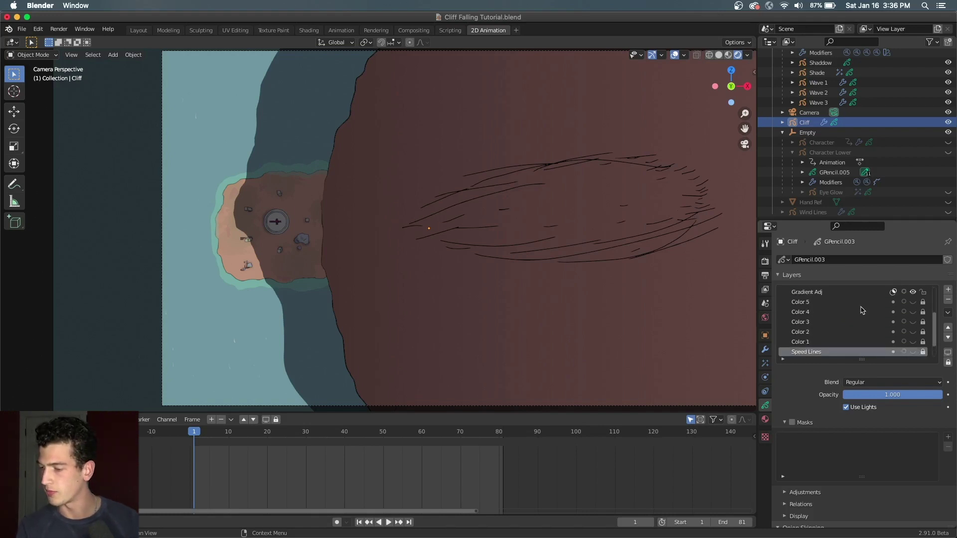
left_click(912, 302)
Step: Step back and forth through the frames up to frame 10 to examine the Rock 5 drawings at the cliff's edge
key("Right")
key("Right")
key("Right")
key("Right")
key("Right")
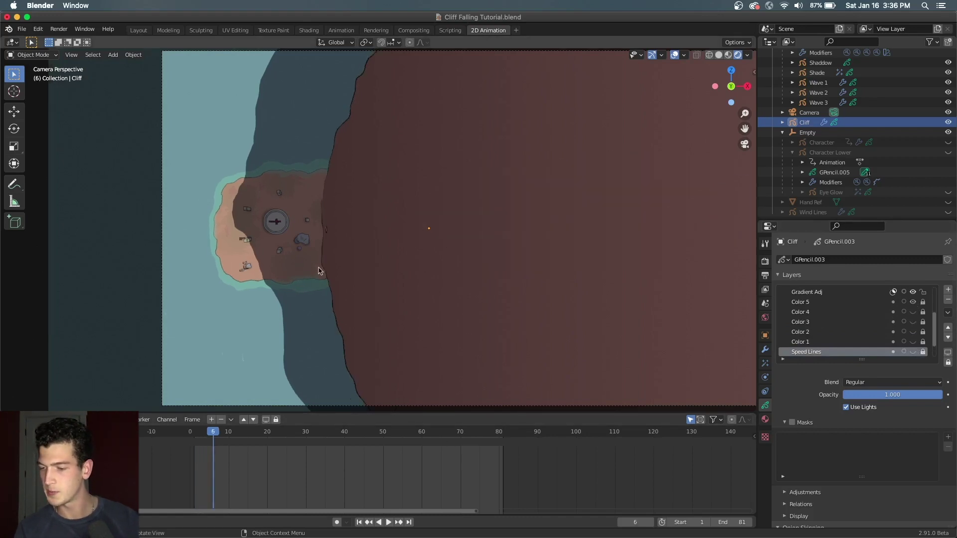
scroll(342, 224, "up", 6)
key("Left")
key("Left")
key("Left")
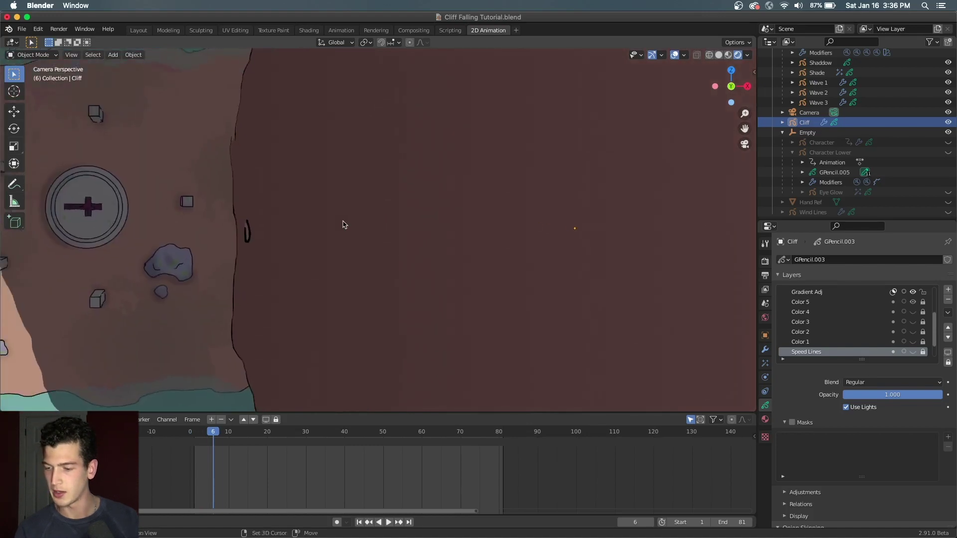
key("Right")
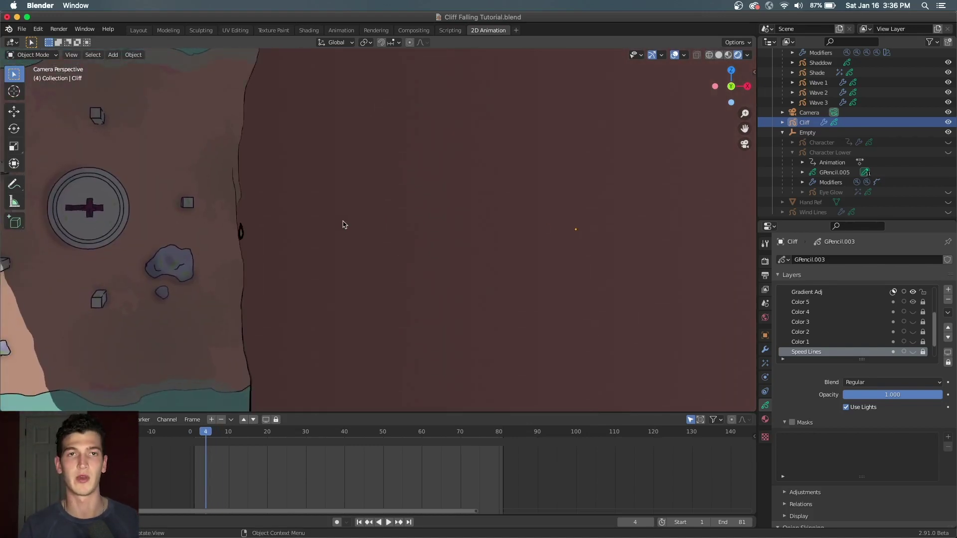
key("Right")
key("Right")
key("Right")
key("Right")
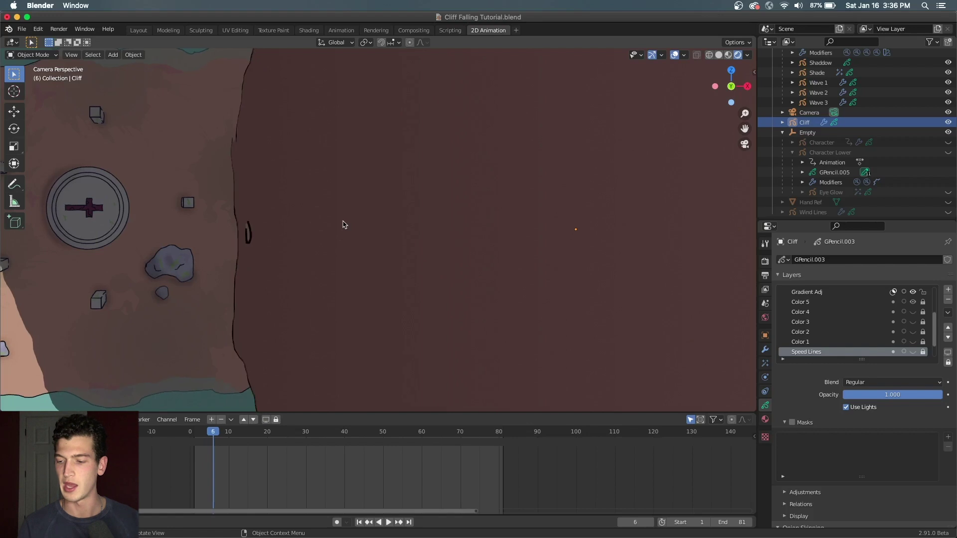
key("Right")
key("Right")
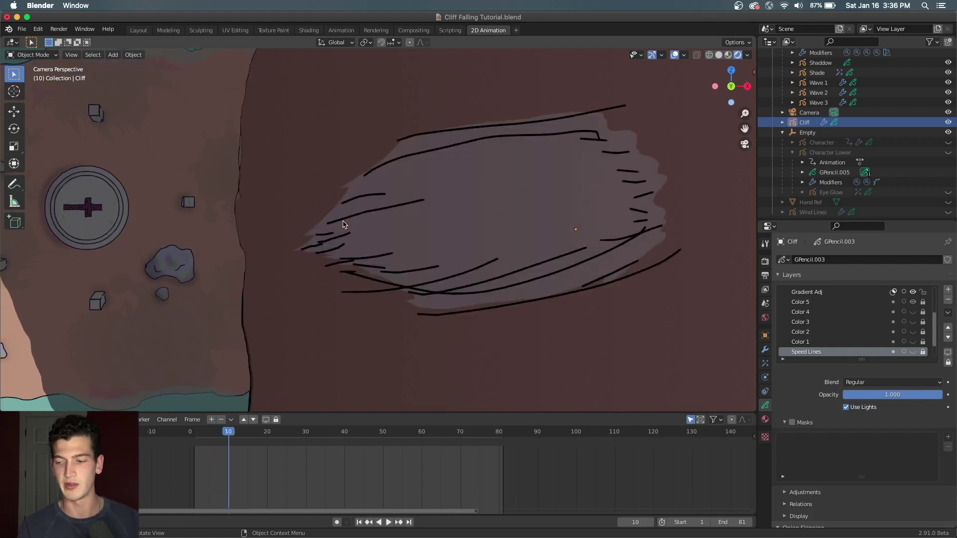
Step: Advance to frame 12 and examine how the large rock passes through the whole camera frame
scroll(343, 224, "down", 4)
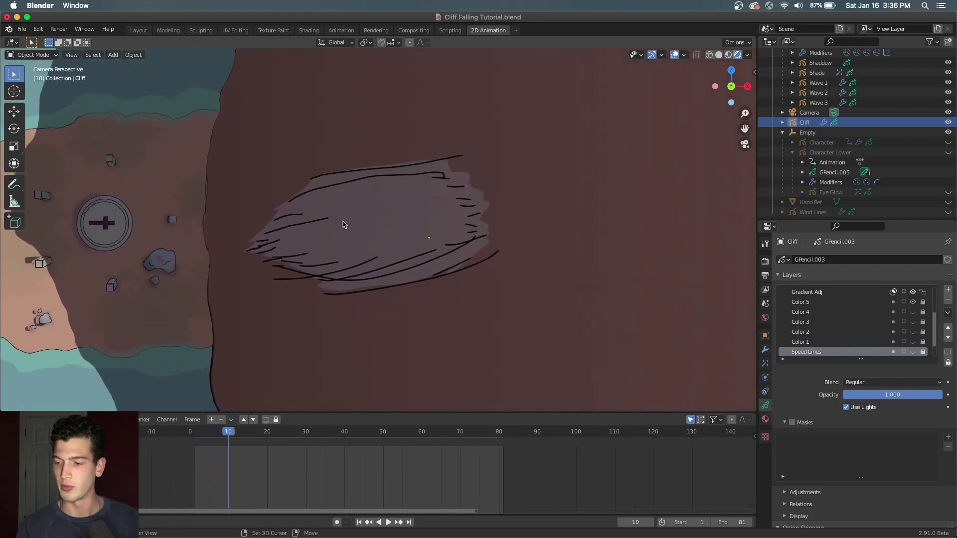
scroll(343, 224, "right", 5, "shift")
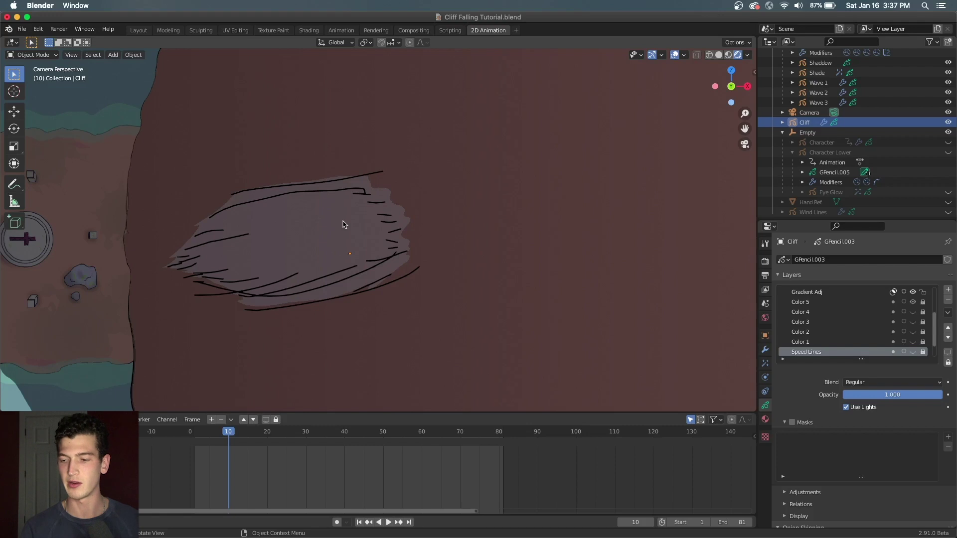
scroll(373, 232, "right", 5)
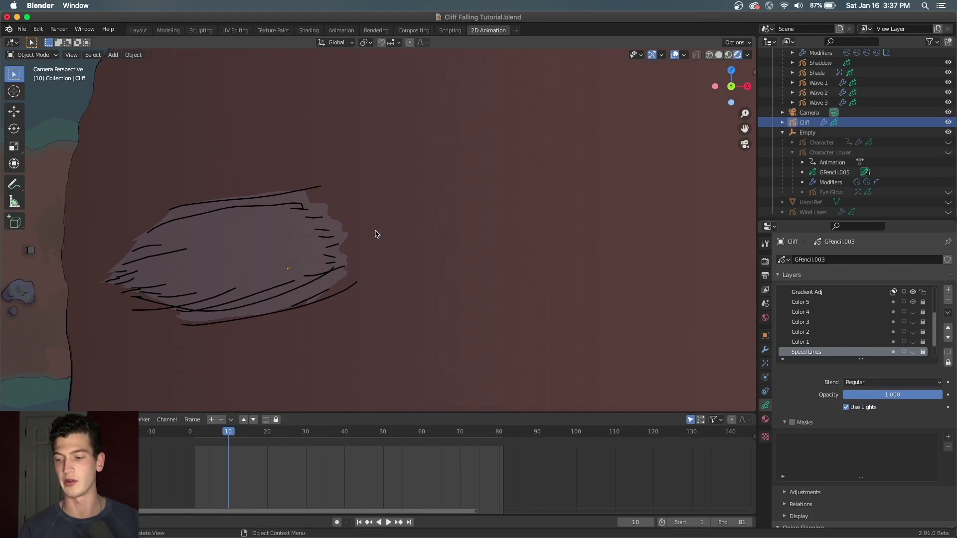
scroll(376, 234, "right", 4)
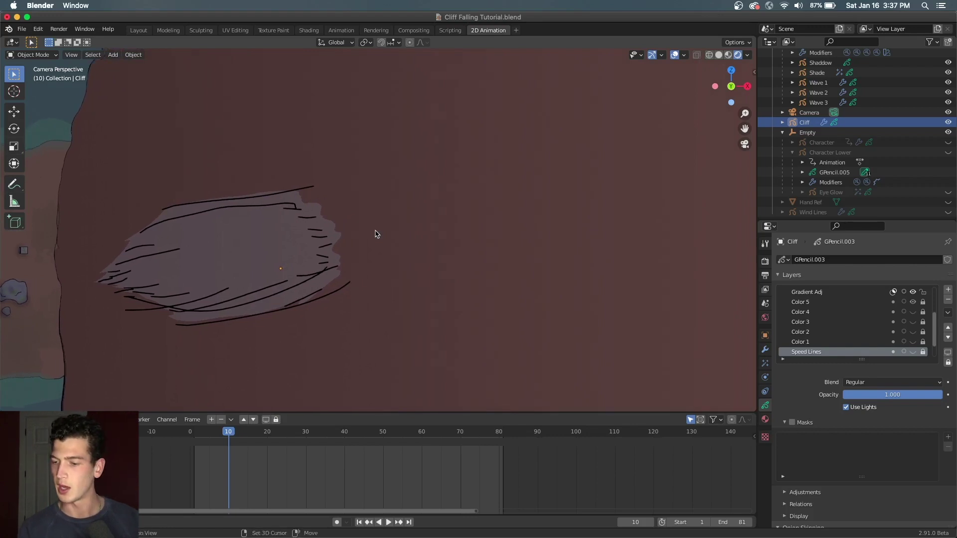
key("Right")
scroll(376, 234, "down", 8)
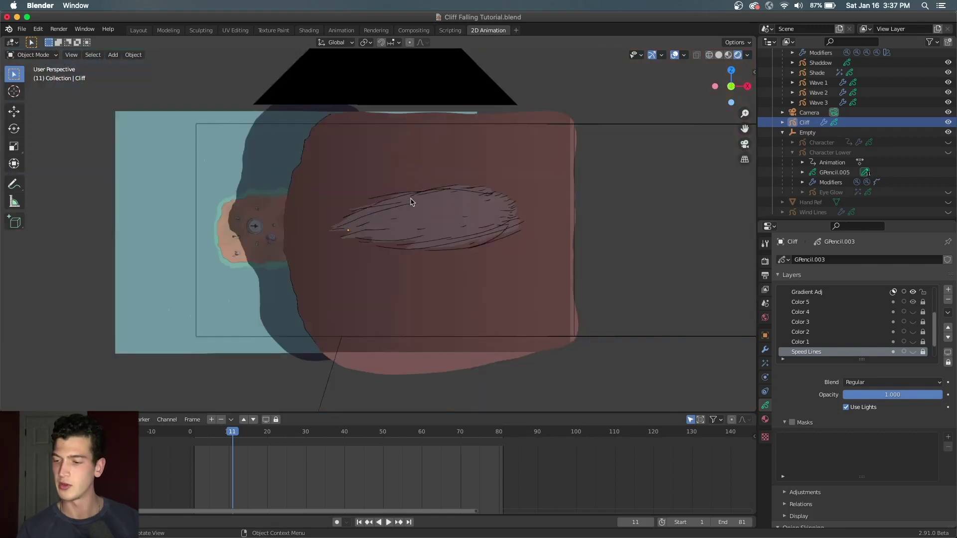
key("KP_0")
scroll(411, 201, "up", 3)
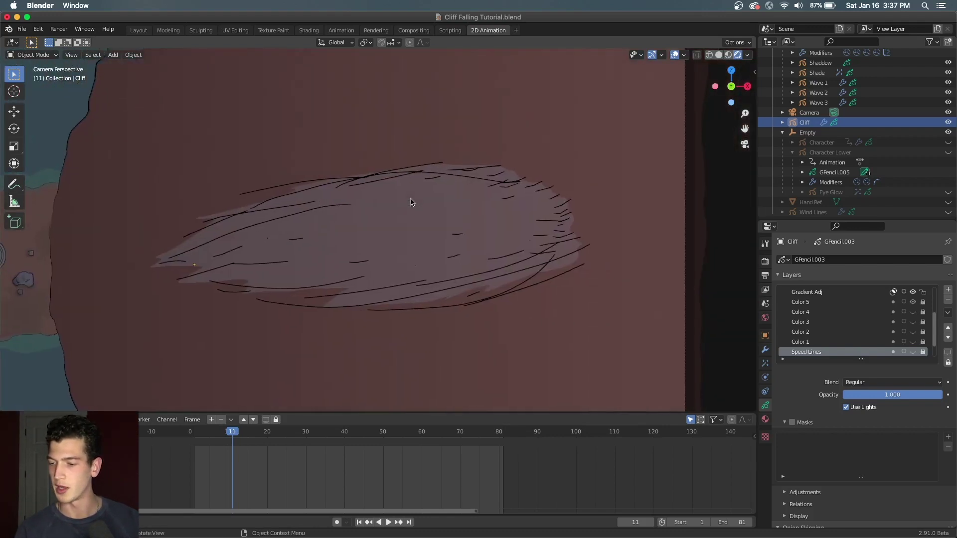
key("Home")
key("Right")
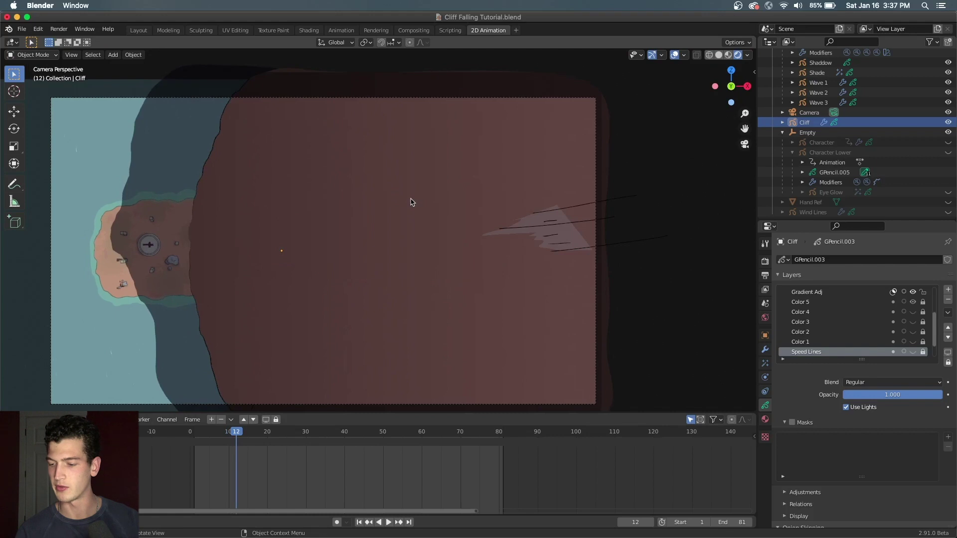
Step: Play the animation from frame 1 to review the single rock's motion, and return to frame 1
left_click(194, 433)
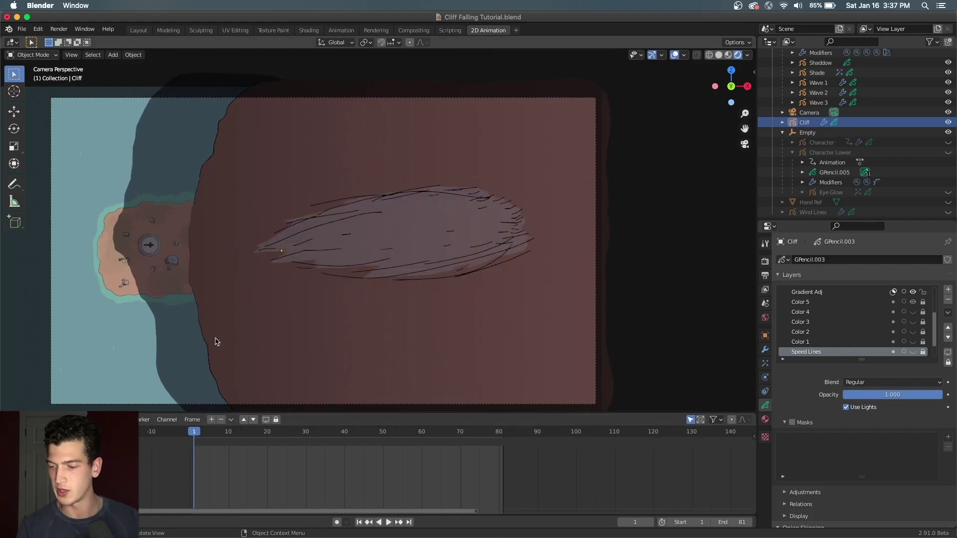
key("space")
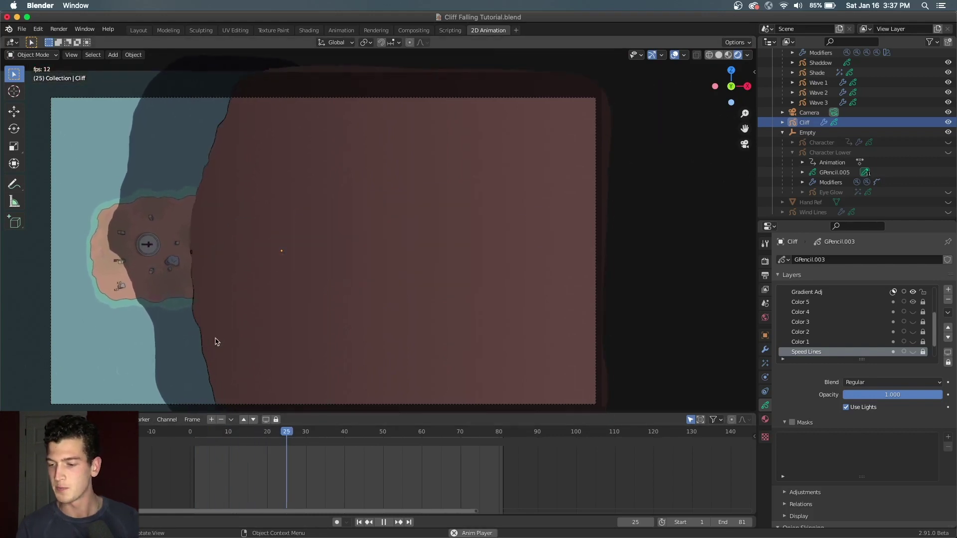
key("space")
left_click(194, 433)
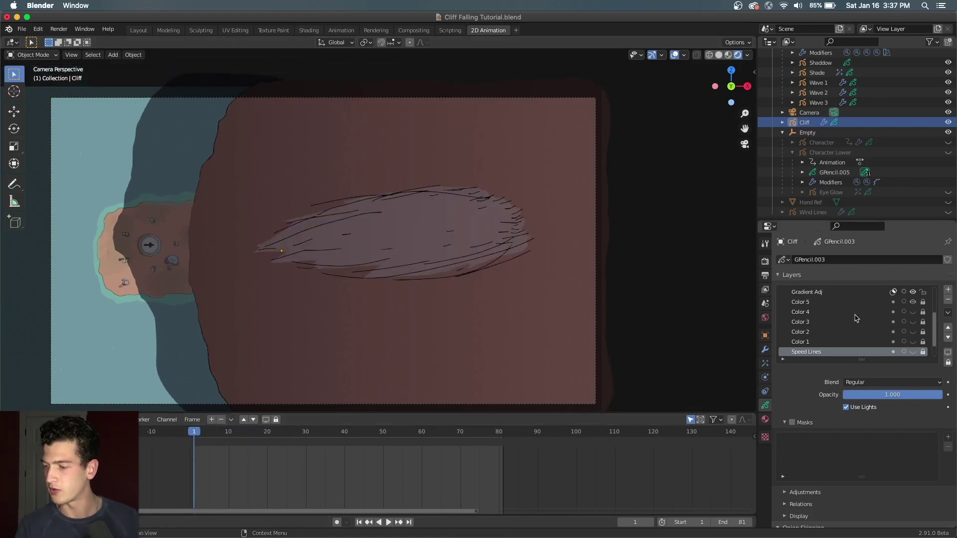
Step: Unhide the Cliff object's remaining color and rock layers and play the animation up to frame 28
left_click(913, 312)
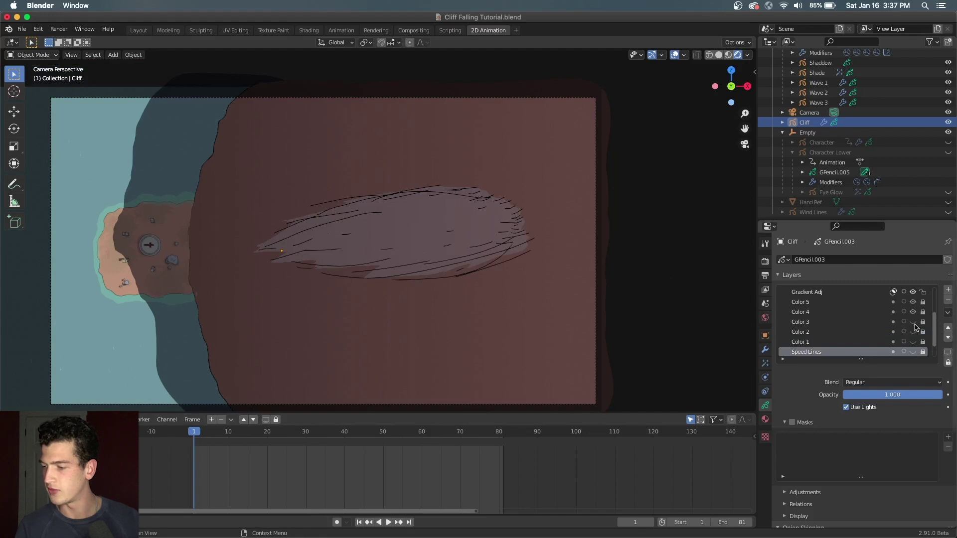
scroll(916, 342, "up", 5)
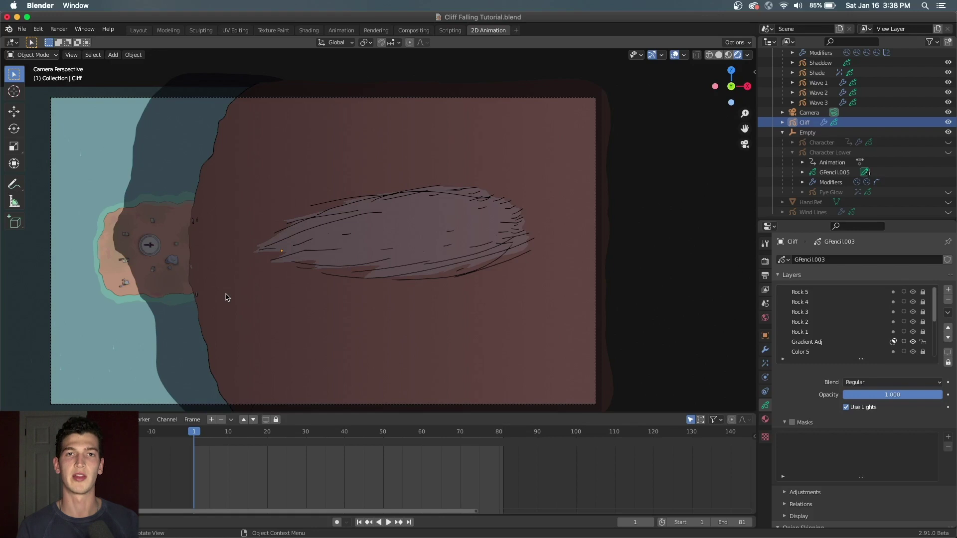
key("space")
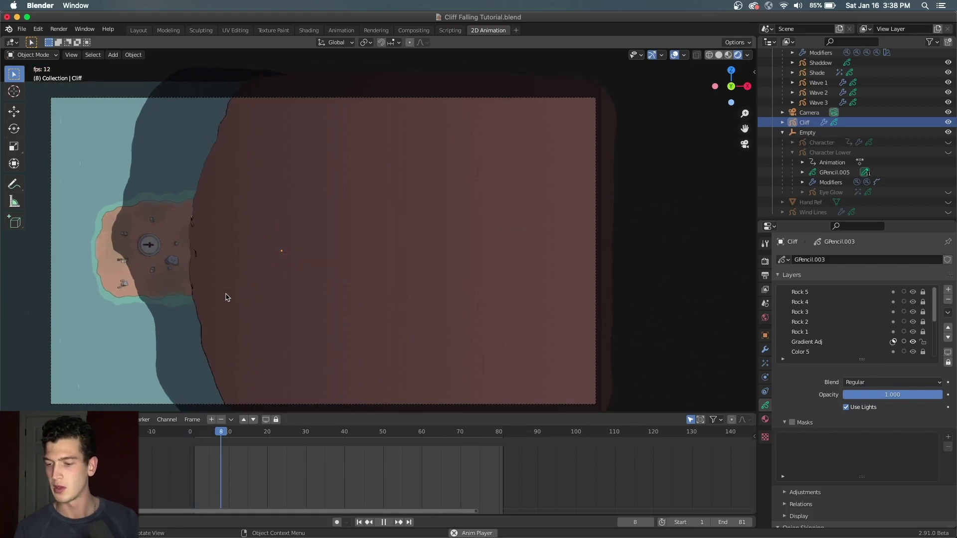
key("space")
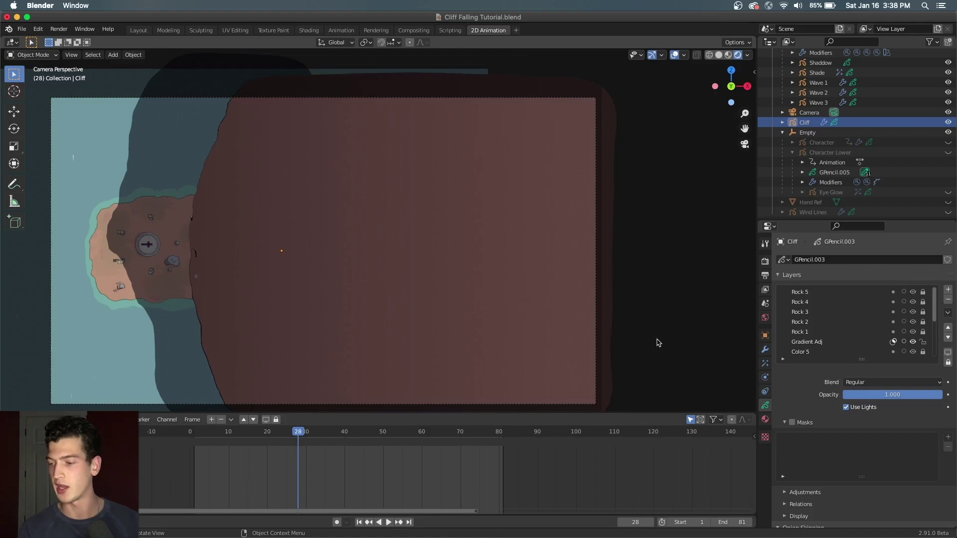
Step: Turn off viewport display for the Cliff Color modifier and all Rock 1 to Rock 5 modifiers, and return to frame 1
left_click(764, 349)
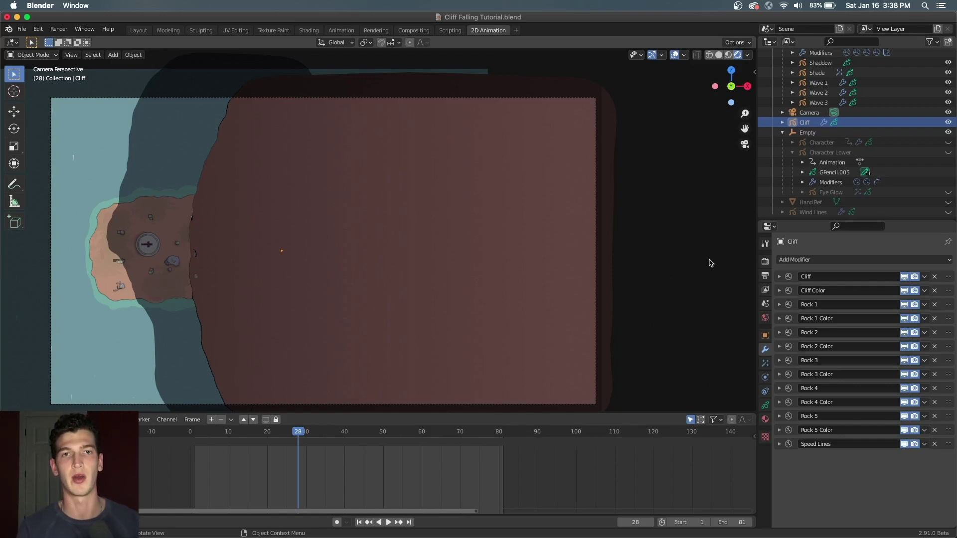
key("shift+Left")
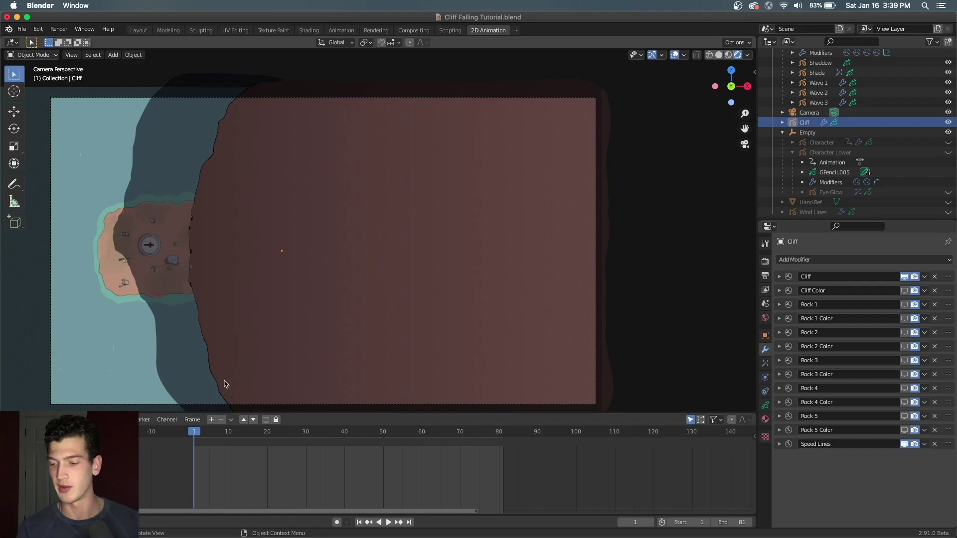
Step: Play the animation several times to examine the cliff without the rock and color modifiers, ending on frame 1
key("space")
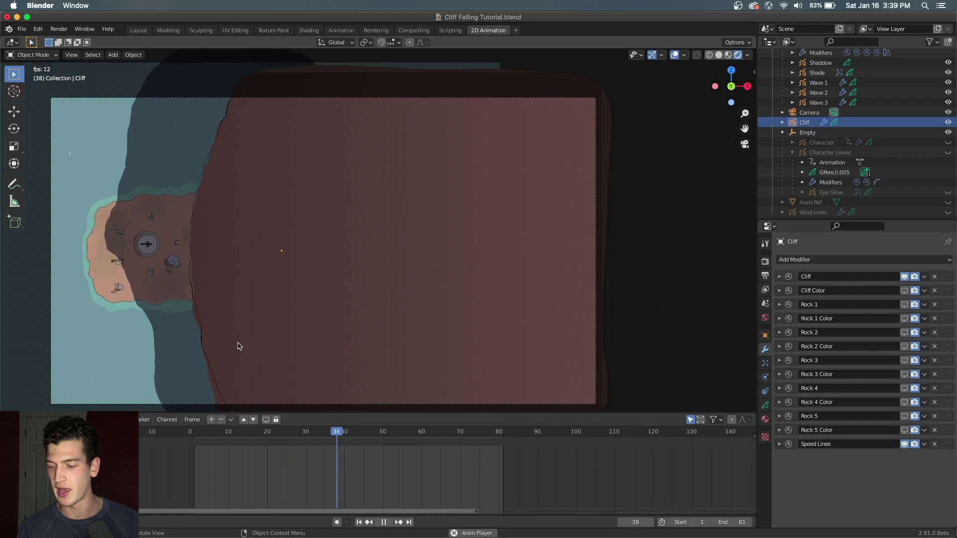
key("space")
left_click(194, 432)
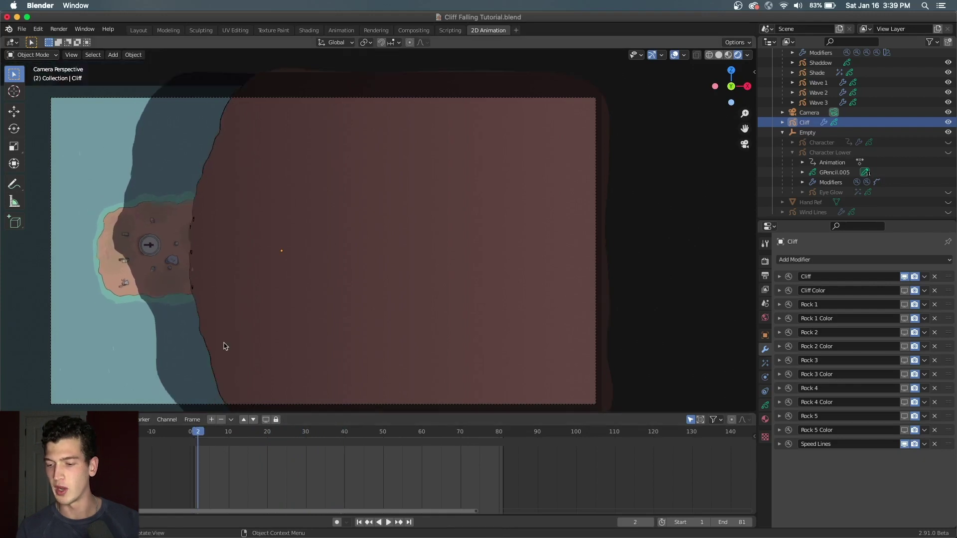
key("space")
key("Escape")
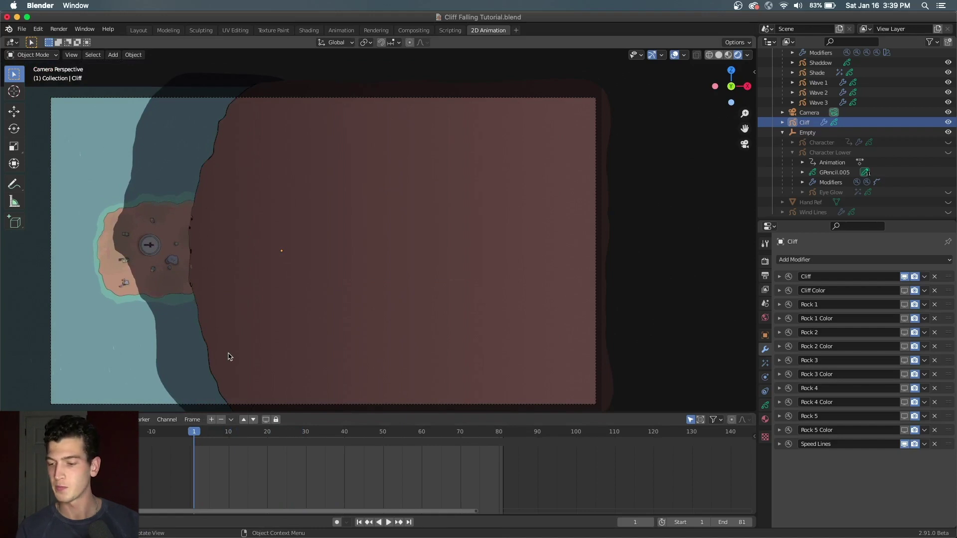
key("space")
key("space")
left_click(194, 431)
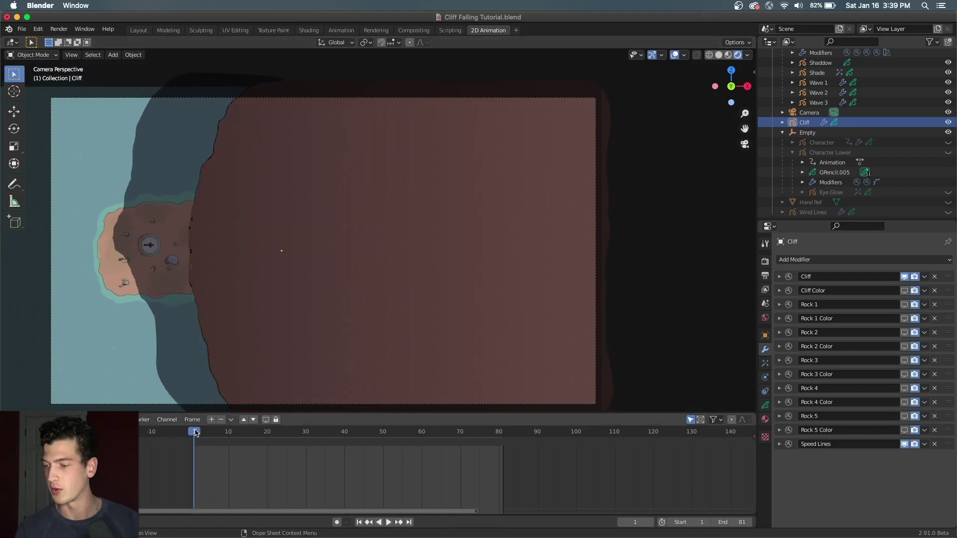
Step: Examine the settings of the Cliff Color, Rock 1 and Rock 3 modifiers one after another, collapsing each again
left_click(779, 290)
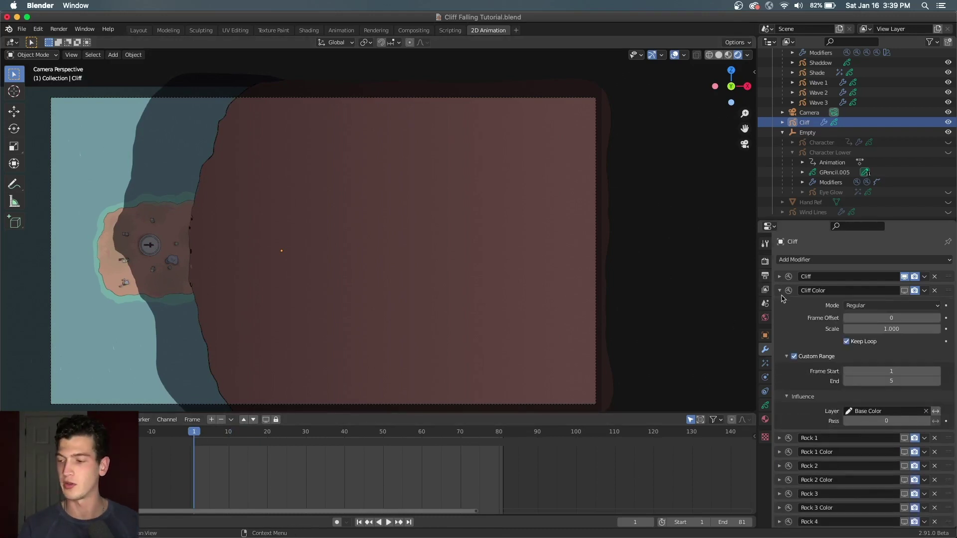
left_click(779, 290)
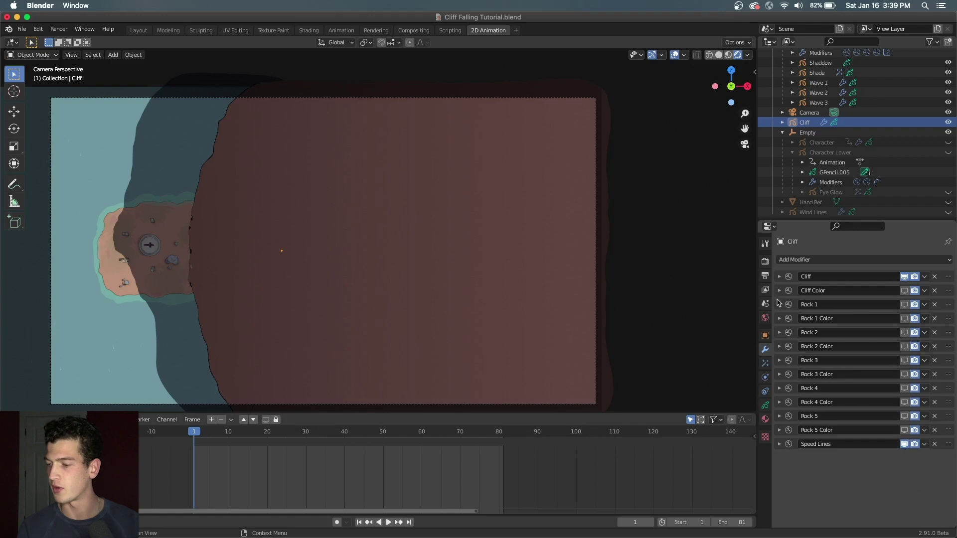
left_click(779, 304)
scroll(791, 322, "down", 2)
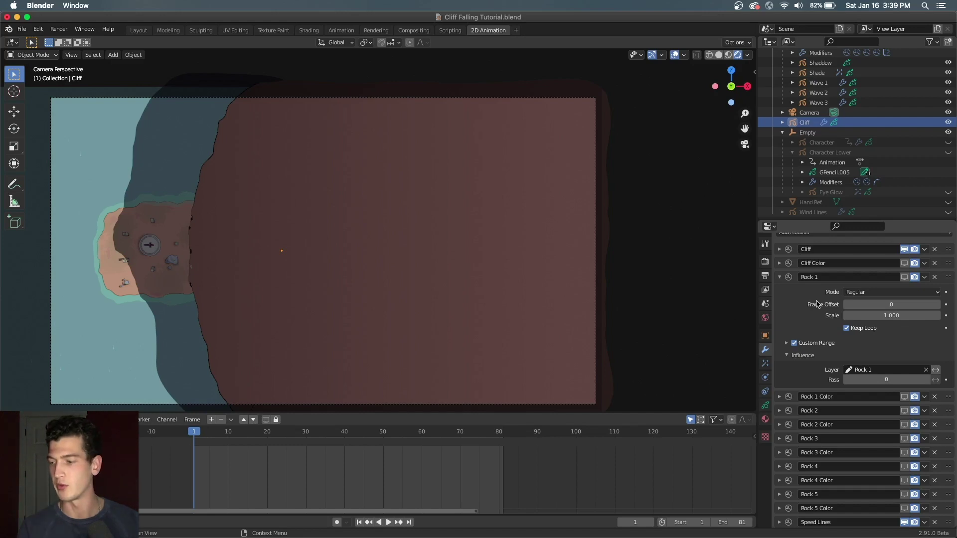
left_click(779, 278)
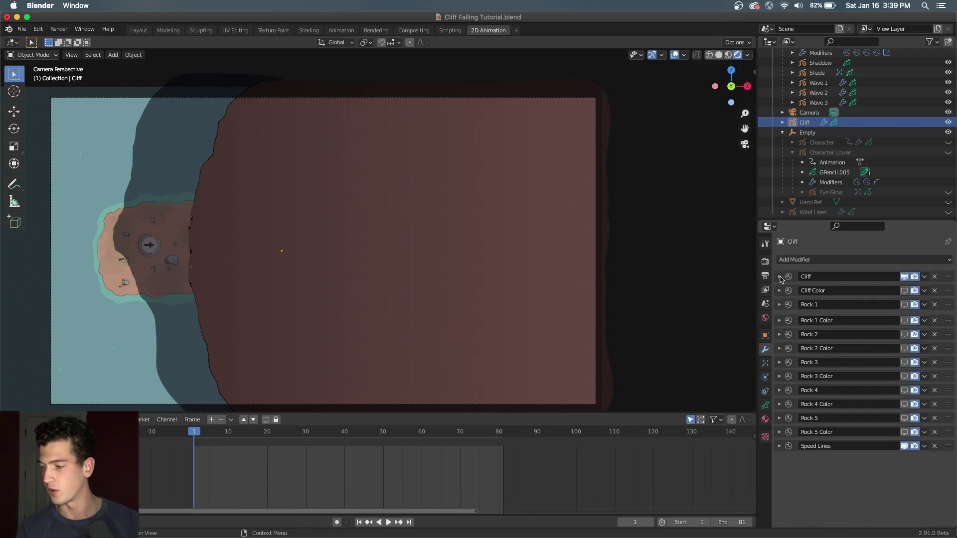
left_click(780, 360)
scroll(800, 388, "down", 3)
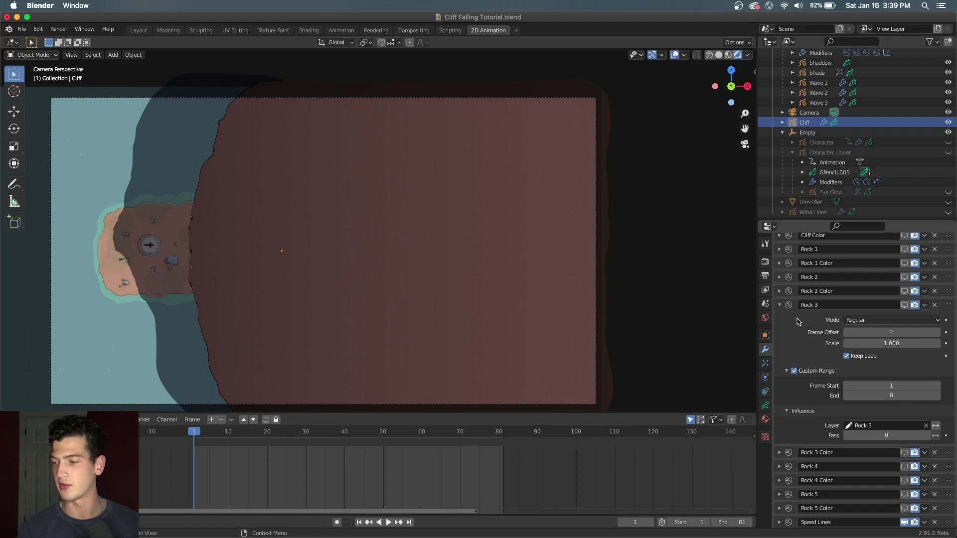
left_click(779, 305)
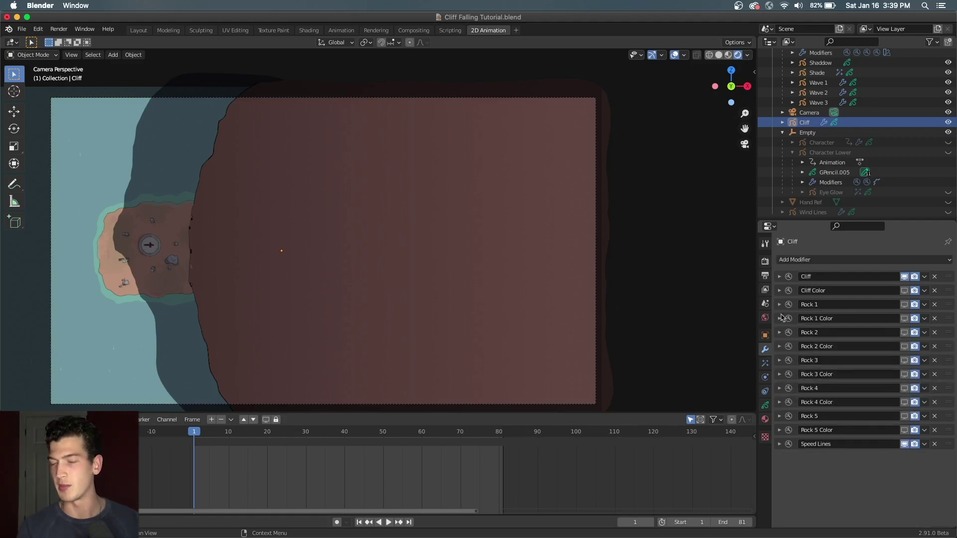
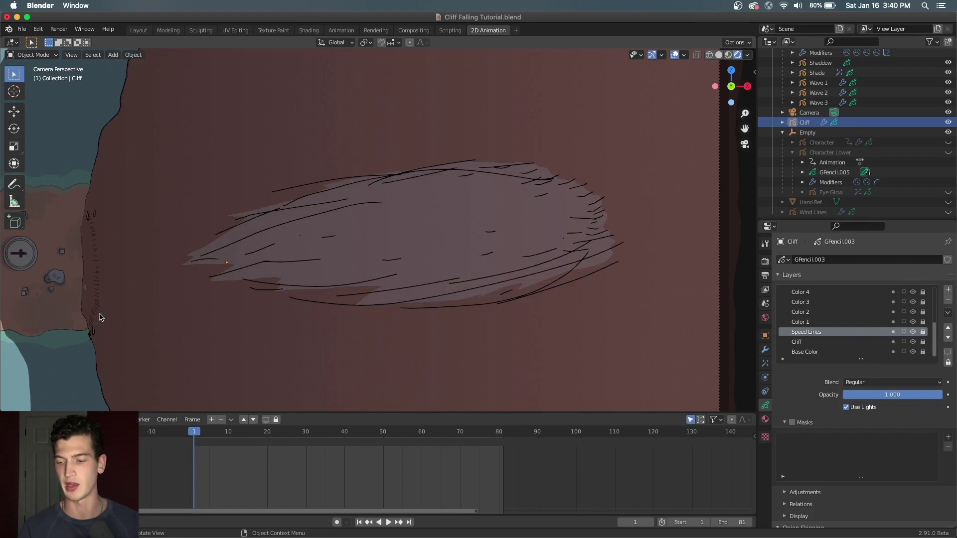
Step: Step back and forth through the first few frames to examine the cliff's speed lines, ending on frame 2
key("Right")
key("Right")
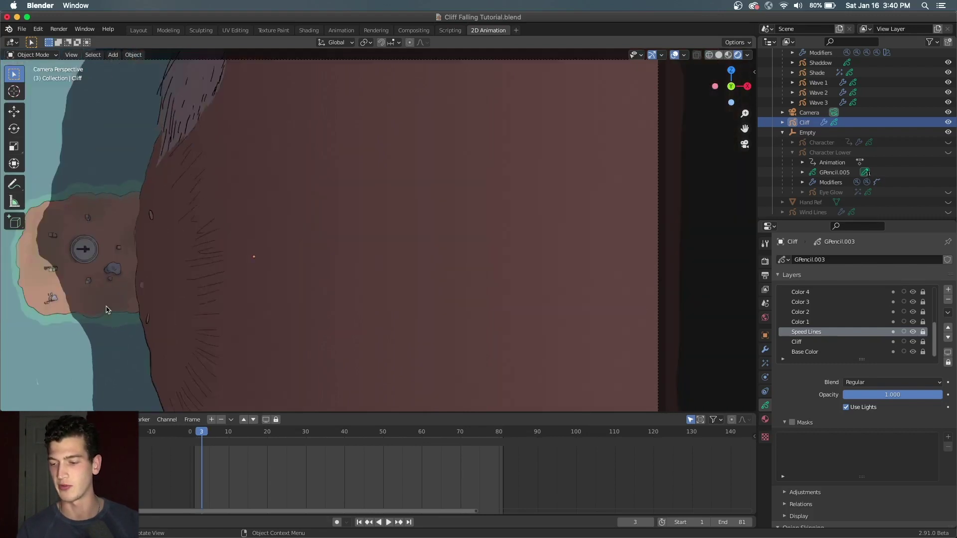
key("Right")
key("Right")
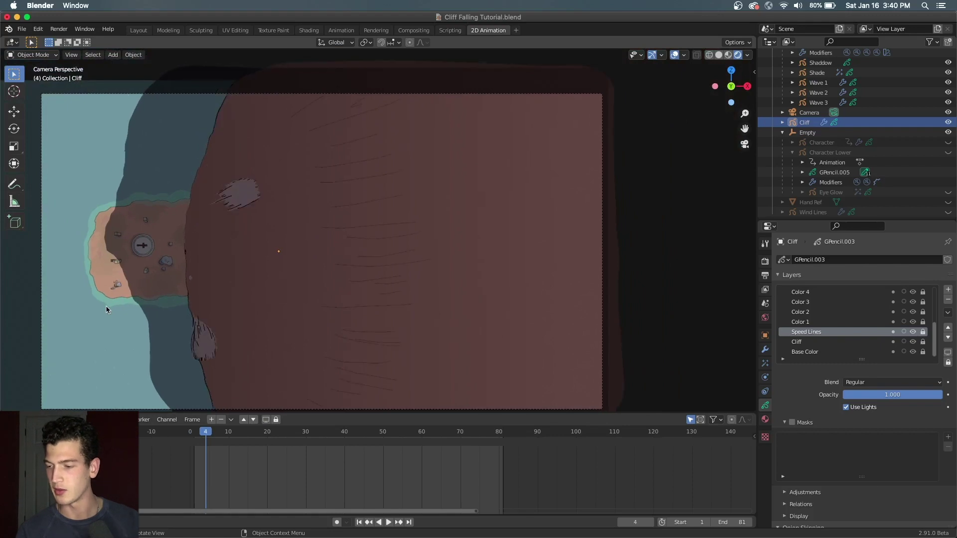
key("Left")
key("Left")
key("Left")
key("Right")
key("Right")
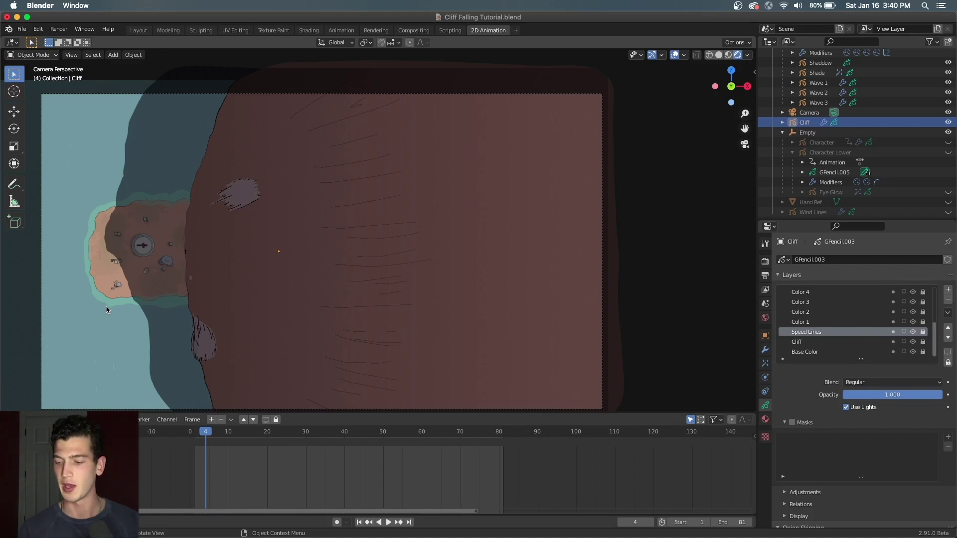
key("Left")
key("Left")
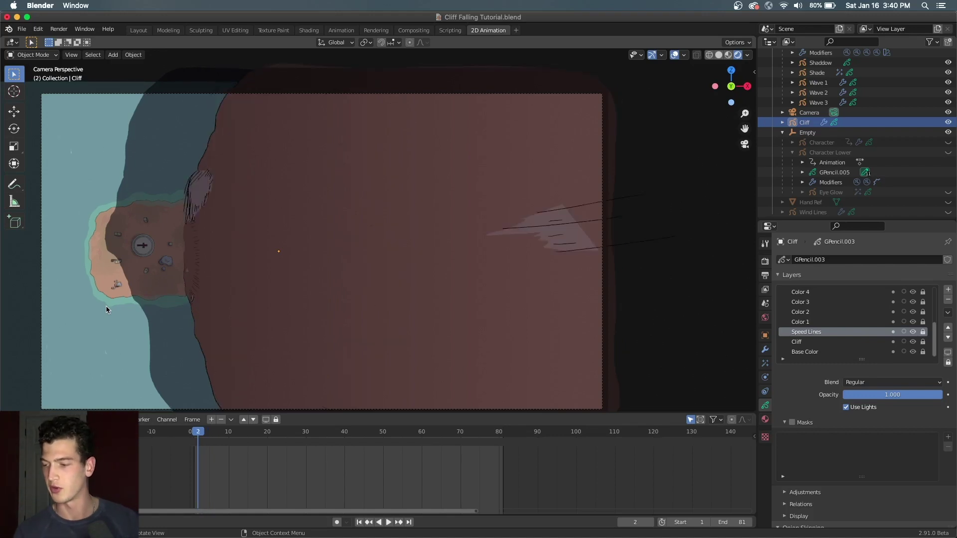
Step: Set the Frame Offset of the Cliff object's Speed Lines modifier to 0 and collapse the modifier
left_click(764, 349)
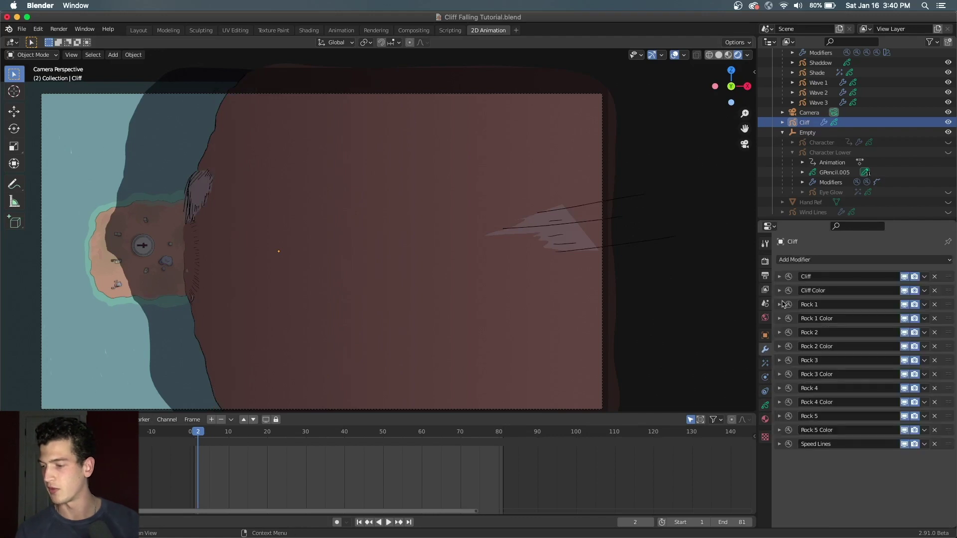
left_click(780, 444)
scroll(790, 457, "down", 3)
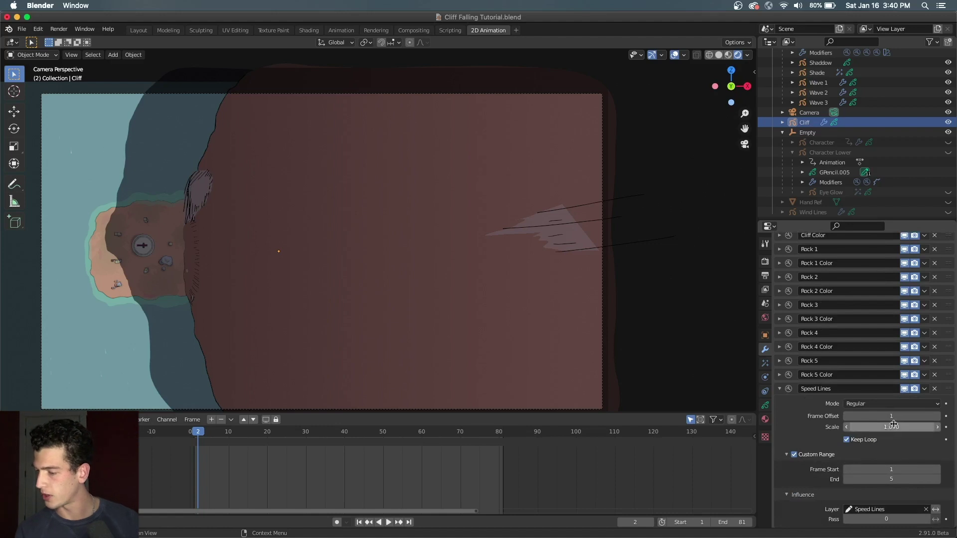
left_click(849, 418)
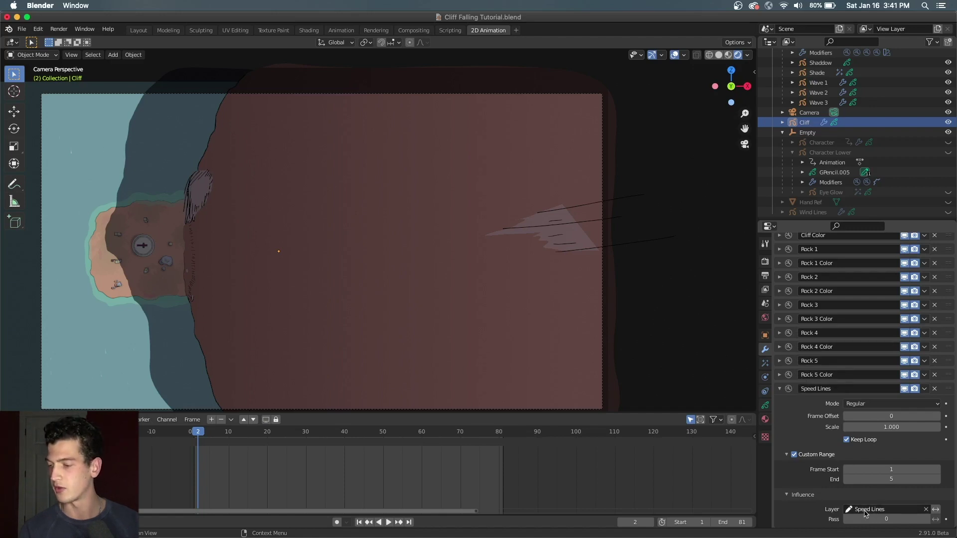
left_click(779, 389)
Step: Examine the Rock 3 modifier's frame offset, custom range and influence layer, and collapse it again
left_click(779, 360)
scroll(795, 321, "down", 3)
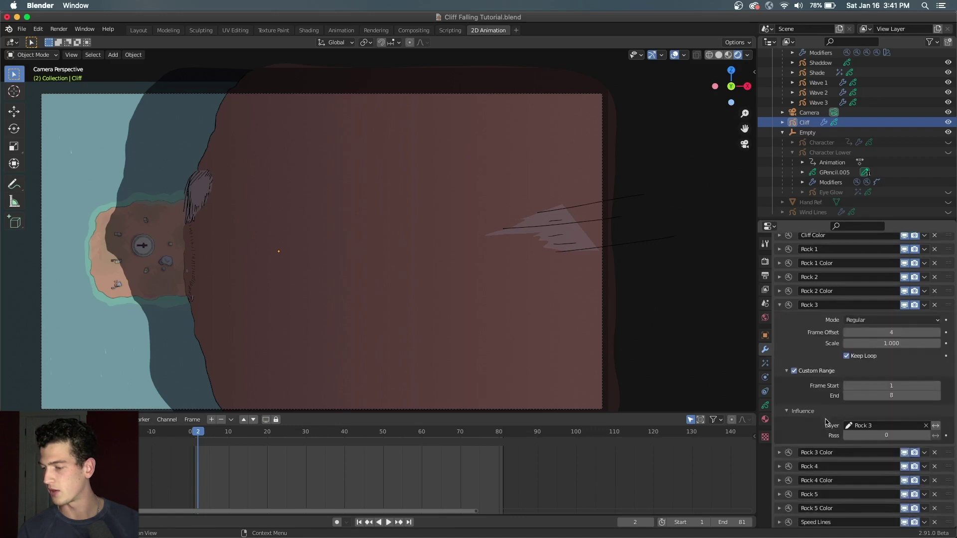
left_click(780, 305)
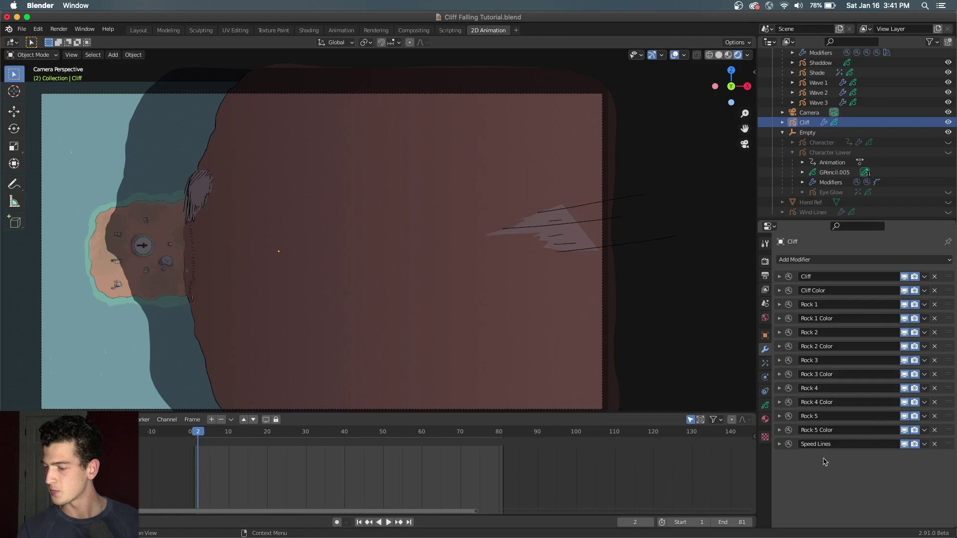
Step: Play the animation to preview the cliff with its rocks and speed lines, and return to frame 1
key("space")
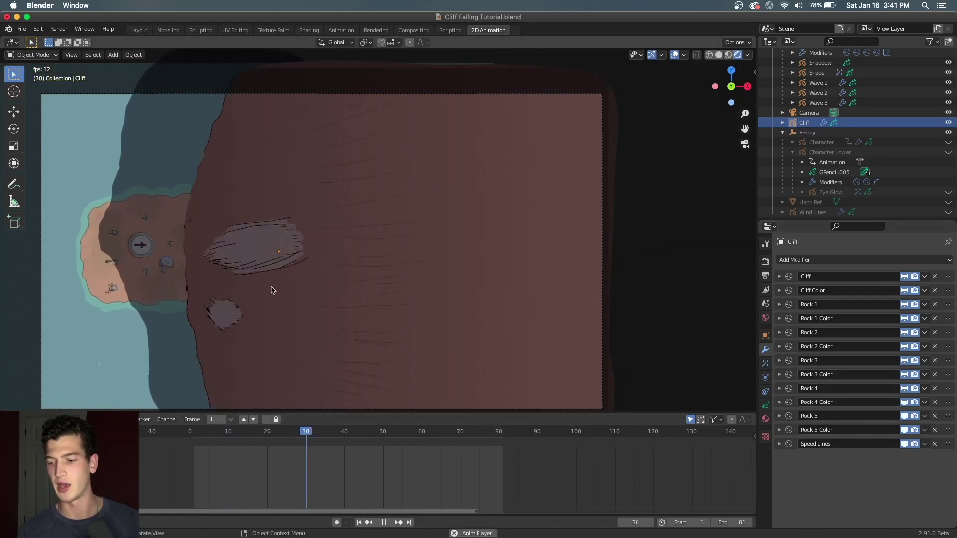
key("space")
key("shift+Left")
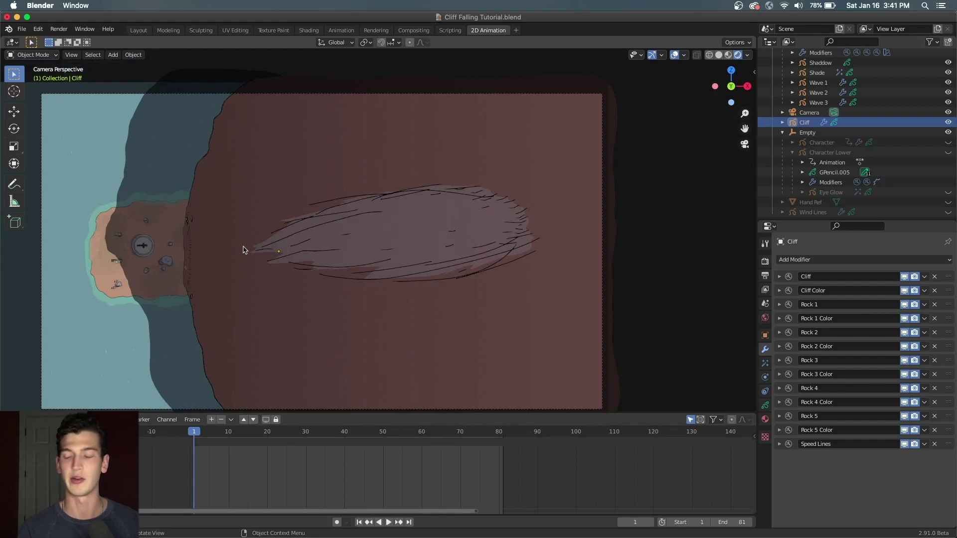
Step: Unhide the Character and Character Lower objects under the Empty in the viewport
left_click(948, 143)
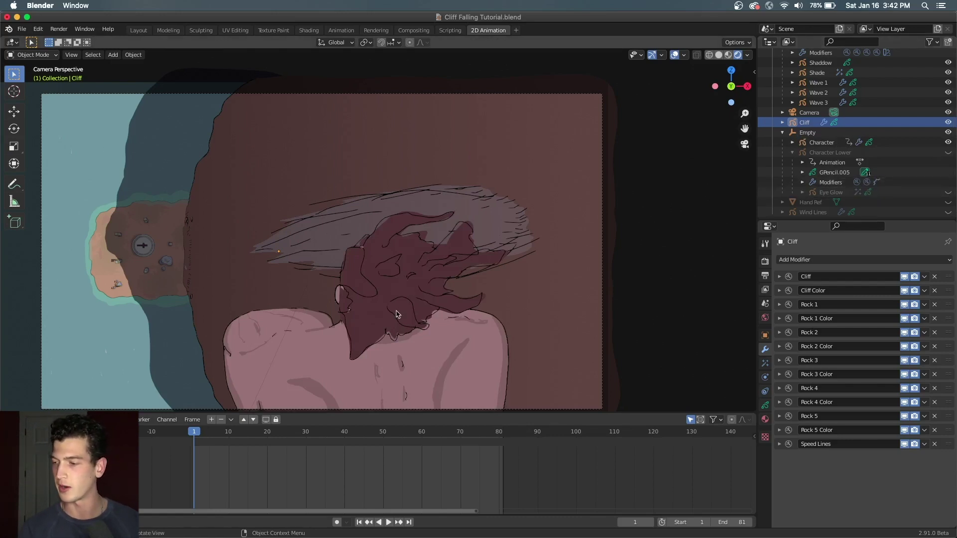
left_click(948, 153)
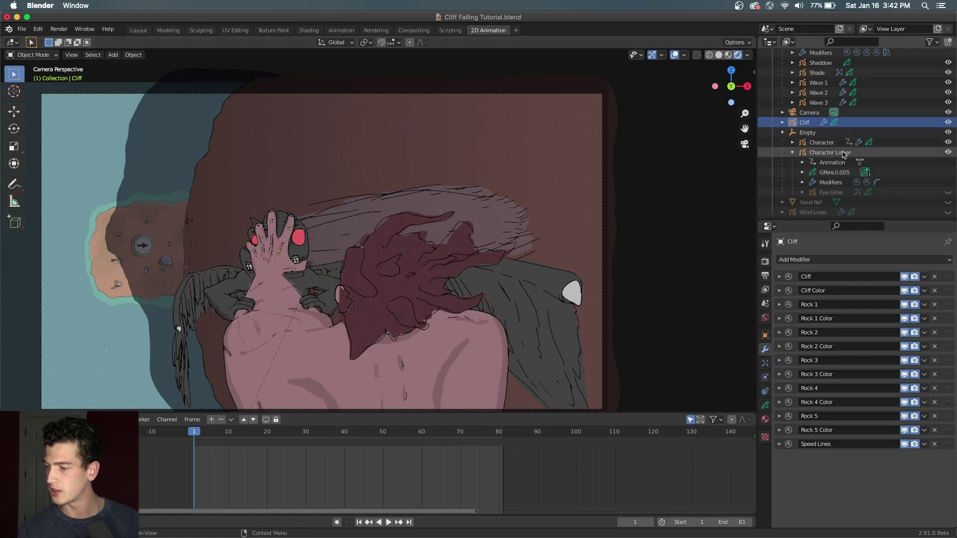
scroll(821, 158, "up", 3)
scroll(821, 158, "down", 3)
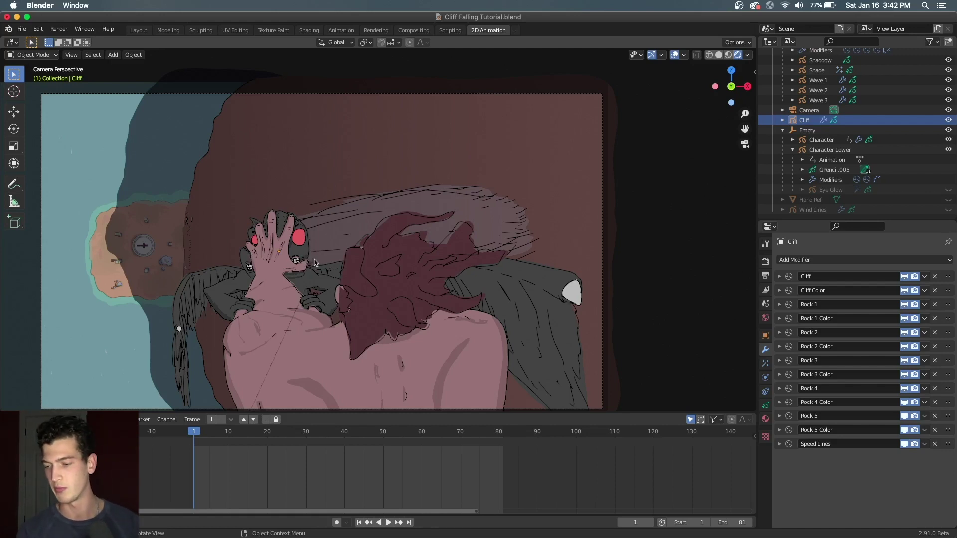
scroll(314, 261, "up", 5)
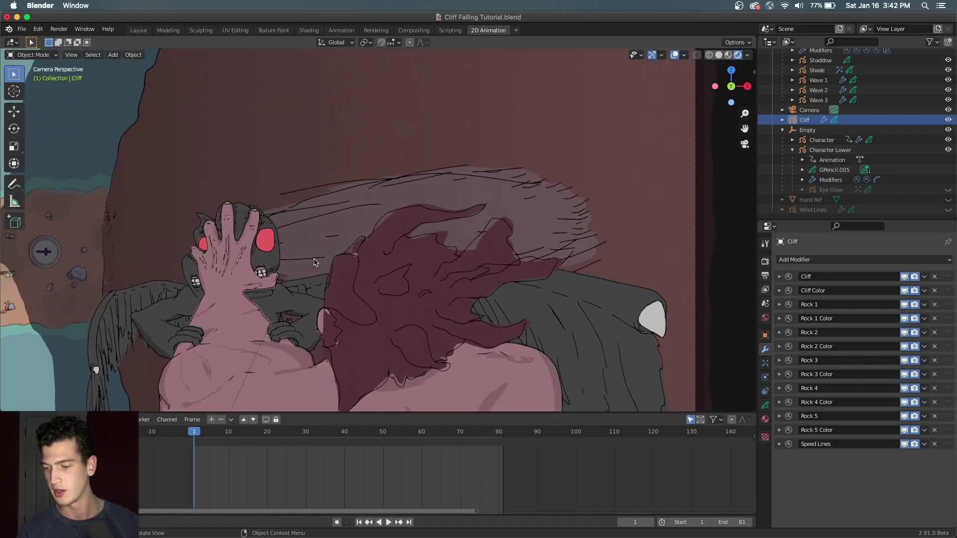
scroll(314, 262, "down", 2)
scroll(338, 243, "down", 3)
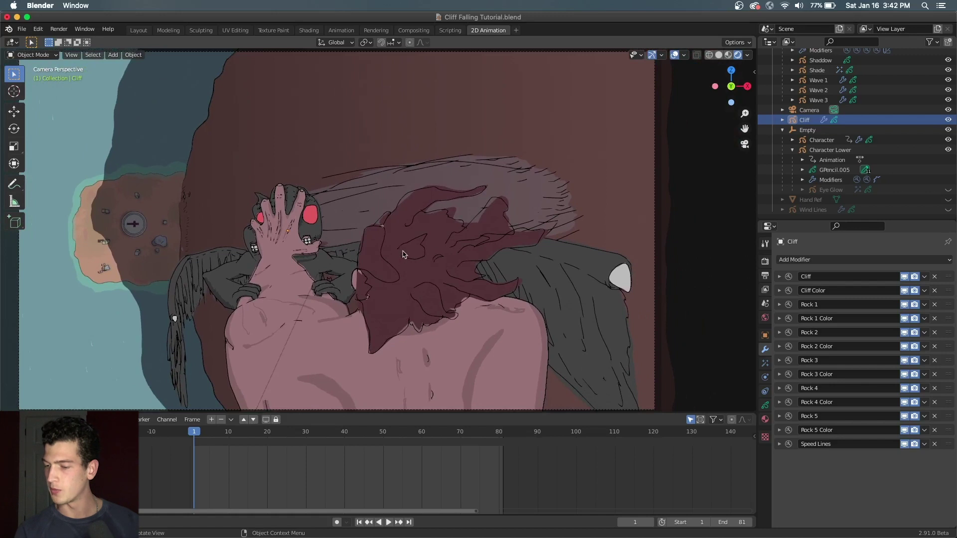
scroll(402, 254, "down", 2)
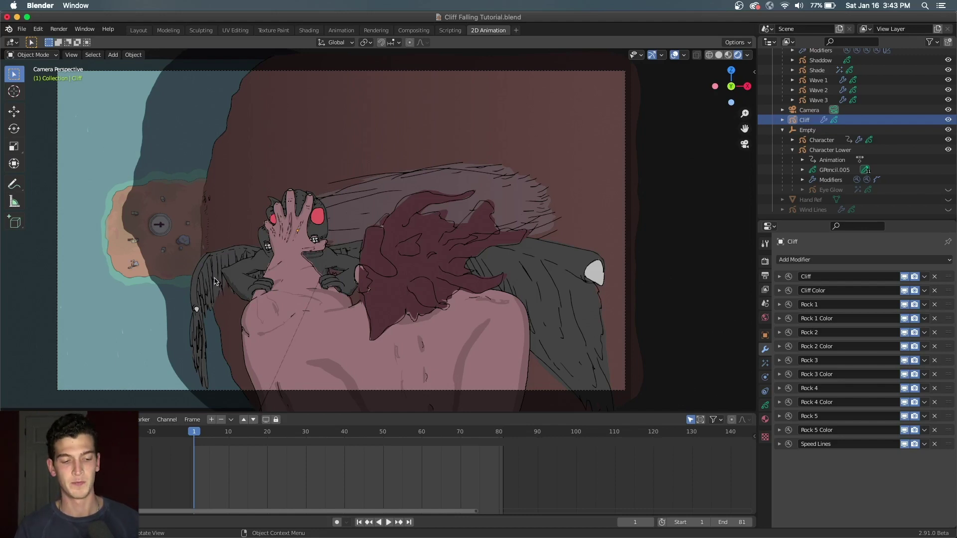
Step: Select the Character object and step between frames 1 and 2 to examine its hair drawings
left_click(234, 294)
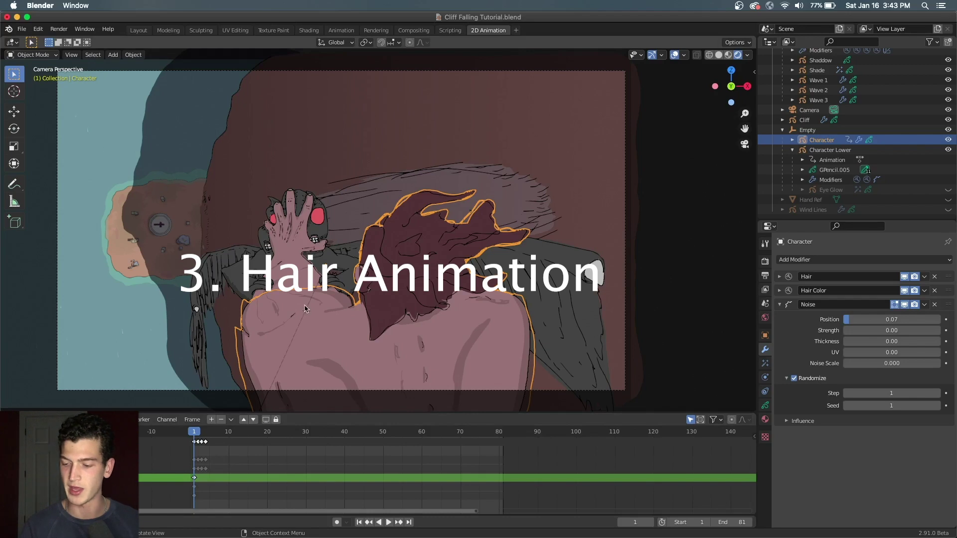
scroll(364, 306, "up", 1)
scroll(364, 306, "up", 4)
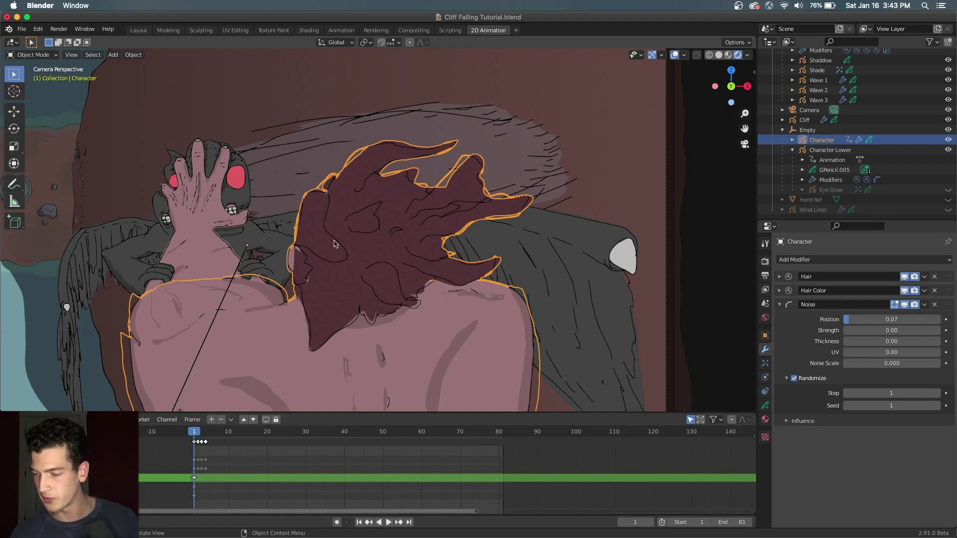
key("Right")
key("Left")
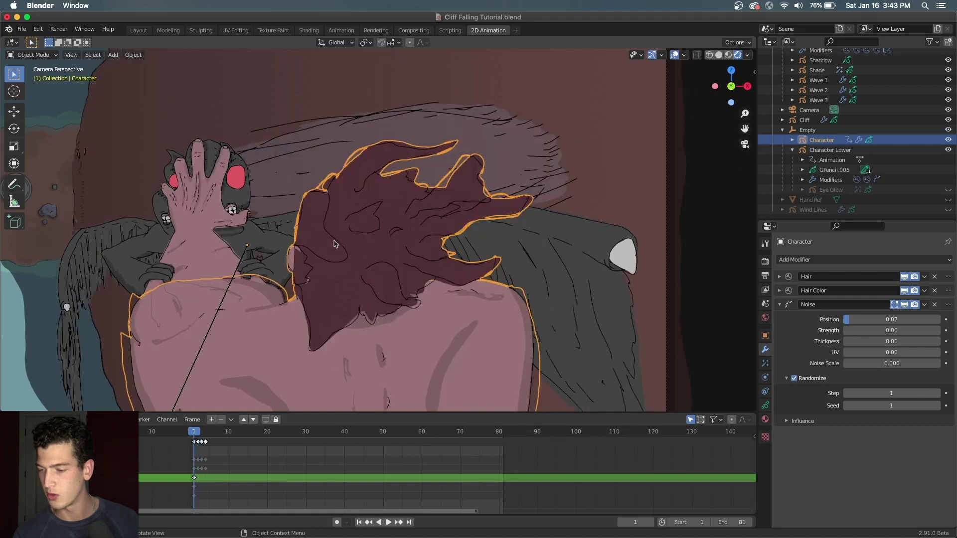
key("Right")
Step: Select the Cliff object to clear the character's outline, step through frames 2 to 6 to examine the hair loop, and return to frame 1
left_click(278, 101)
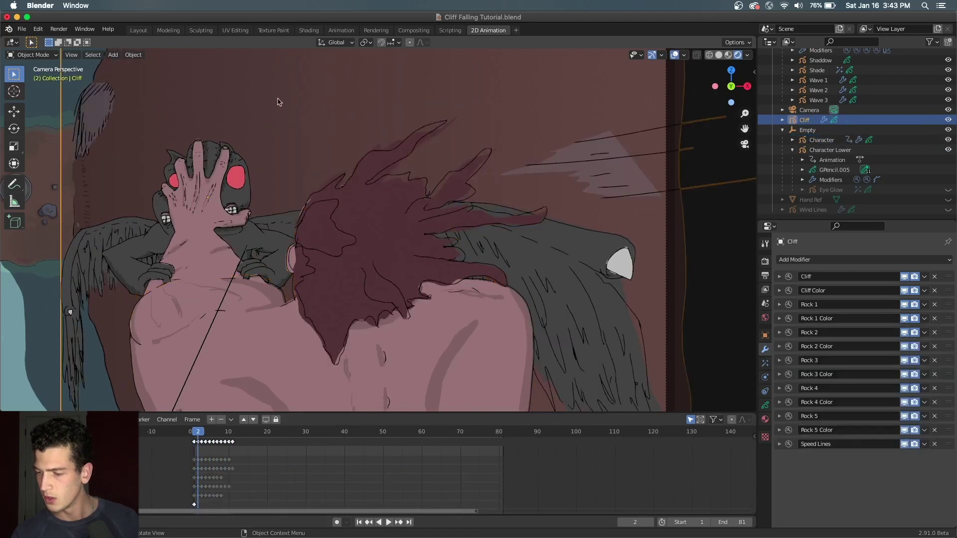
key("Right")
key("Right")
key("Right")
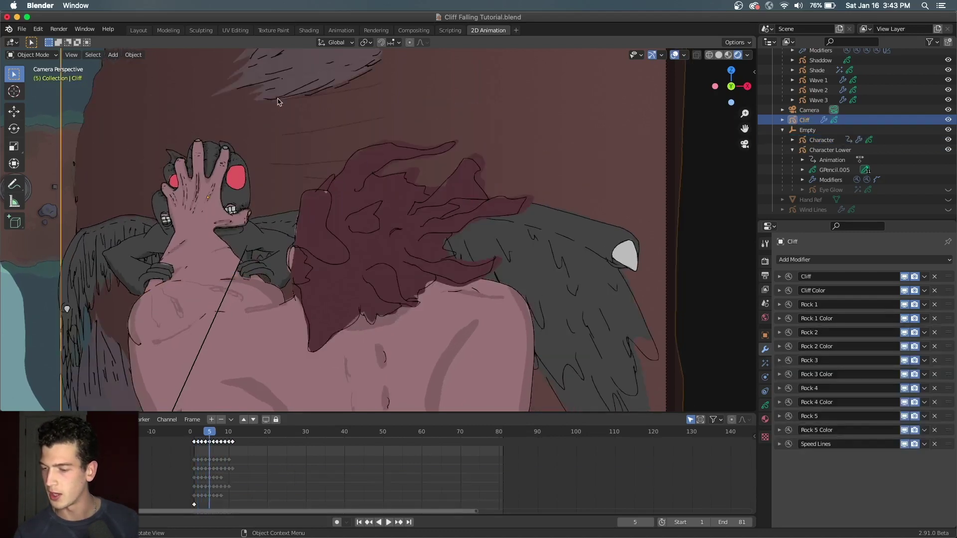
key("Right")
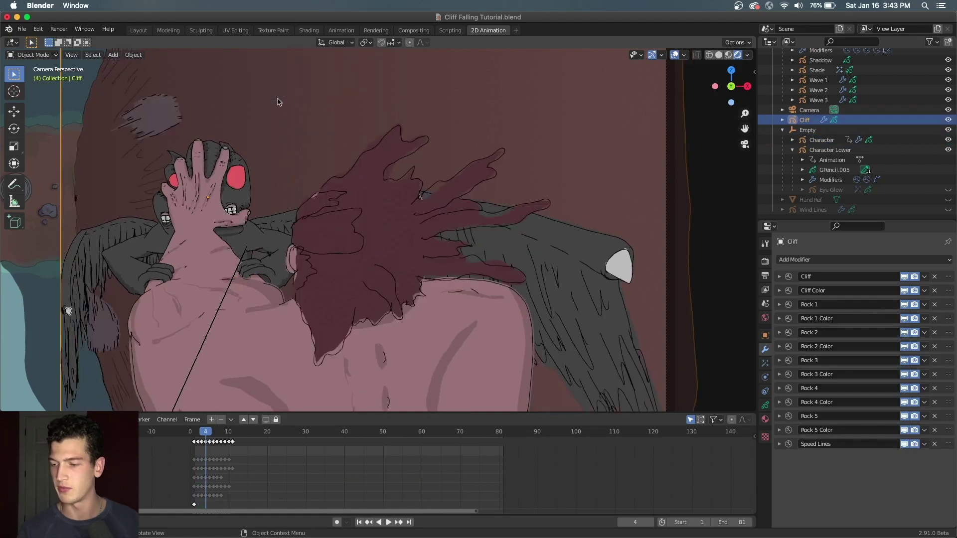
key("Left")
key("Right")
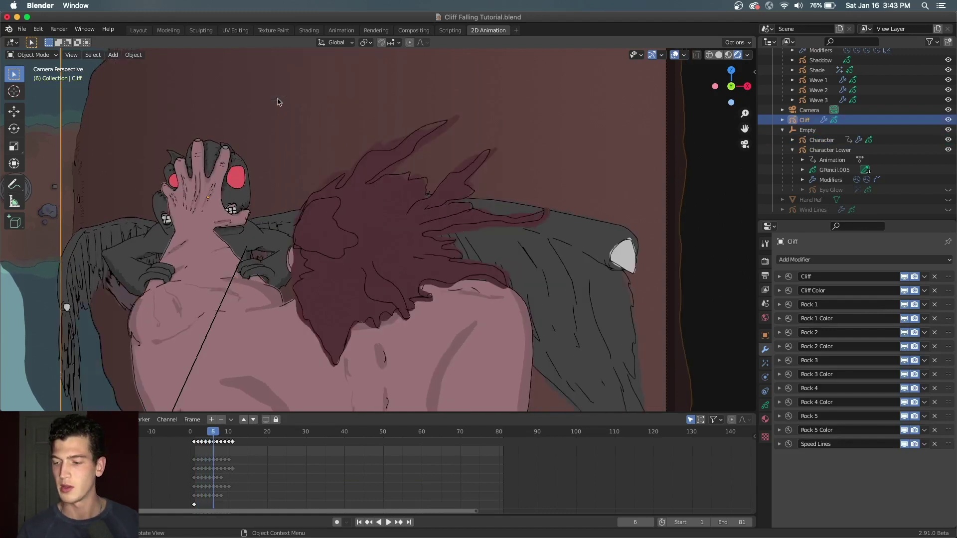
key("Left")
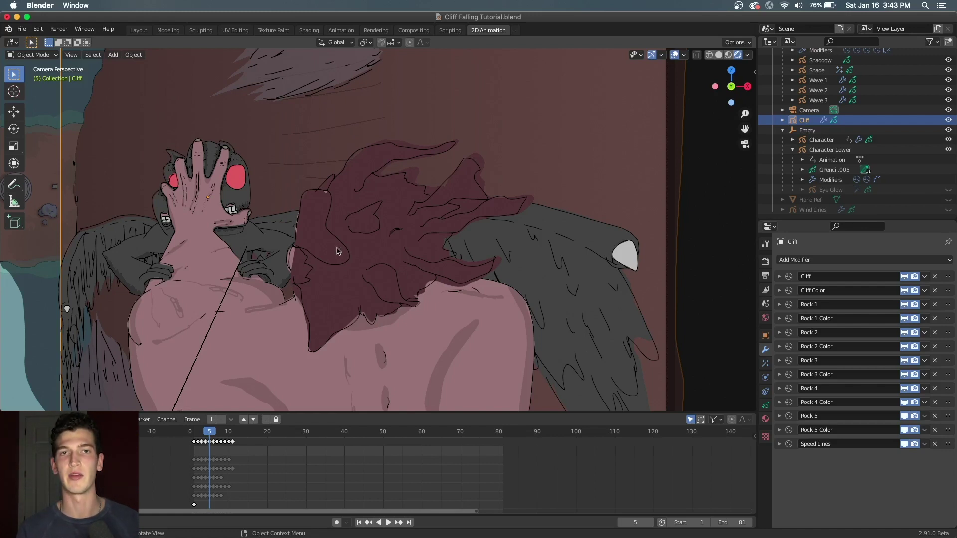
key("Left")
key("Left")
key("Left")
key("Left")
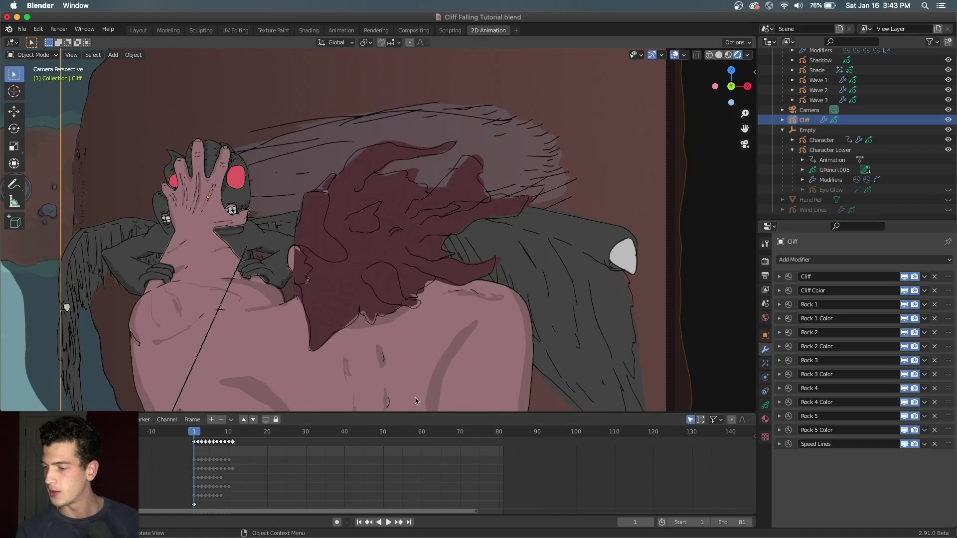
Step: Select the Character object and examine its Hair and Hair Color modifier settings, leaving all its modifiers collapsed
left_click(420, 379)
left_click(780, 305)
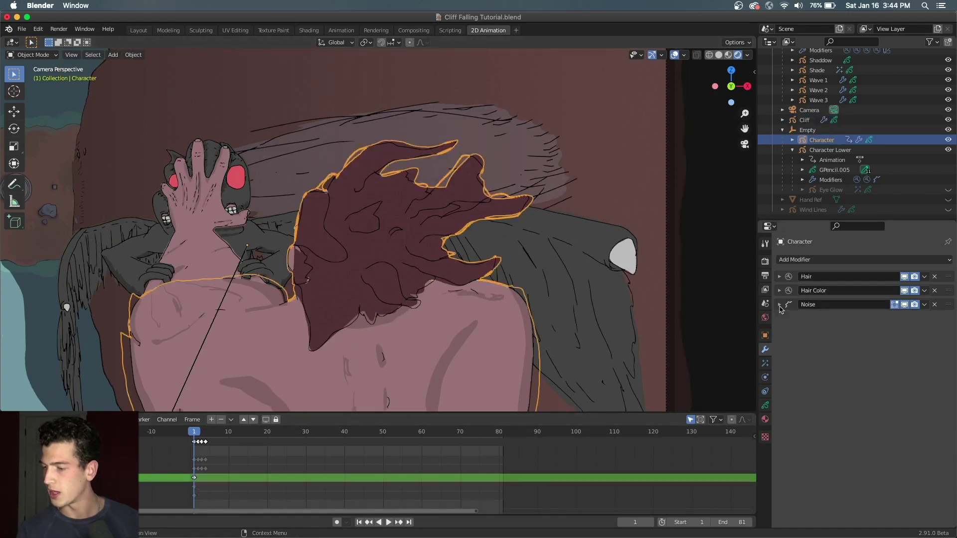
left_click(782, 277)
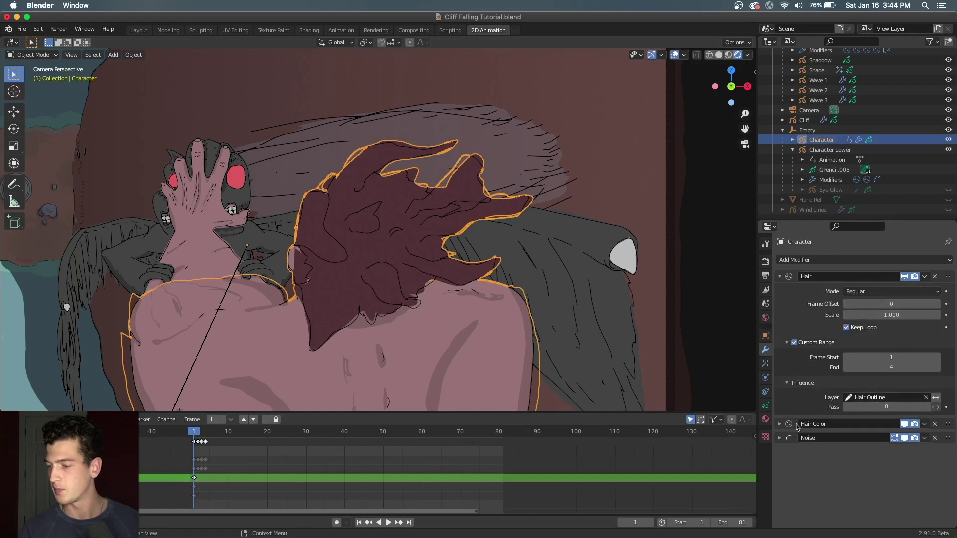
left_click(780, 423)
scroll(780, 428, "down", 1)
scroll(781, 427, "down", 1)
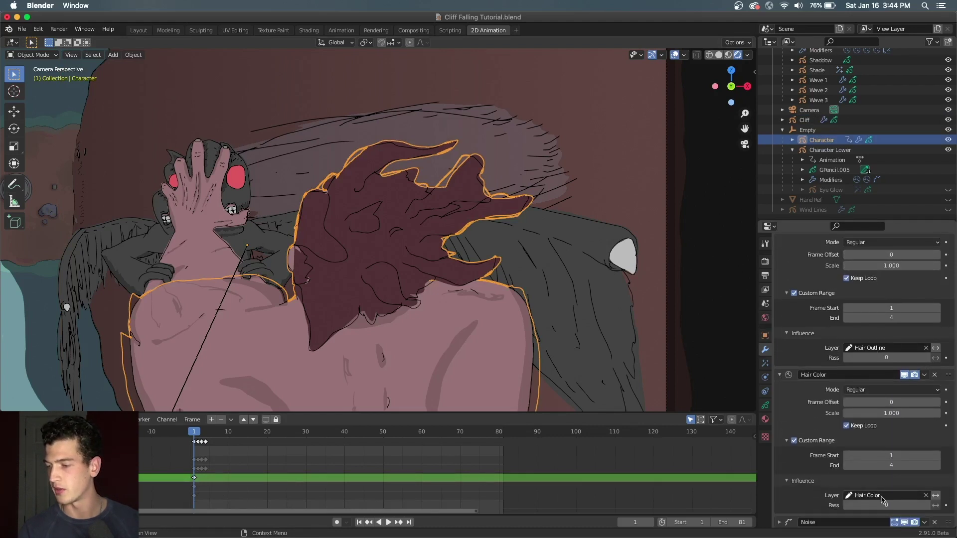
left_click(779, 377)
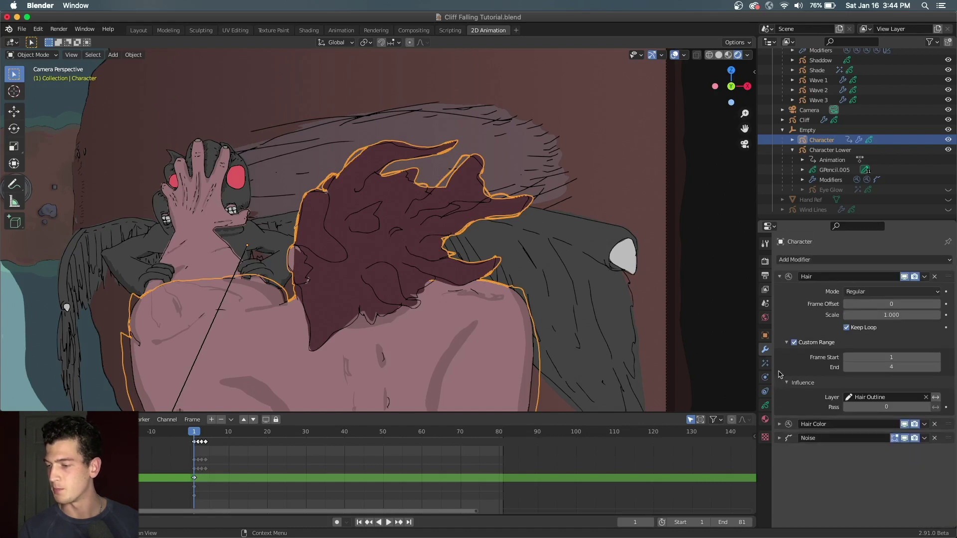
left_click(779, 277)
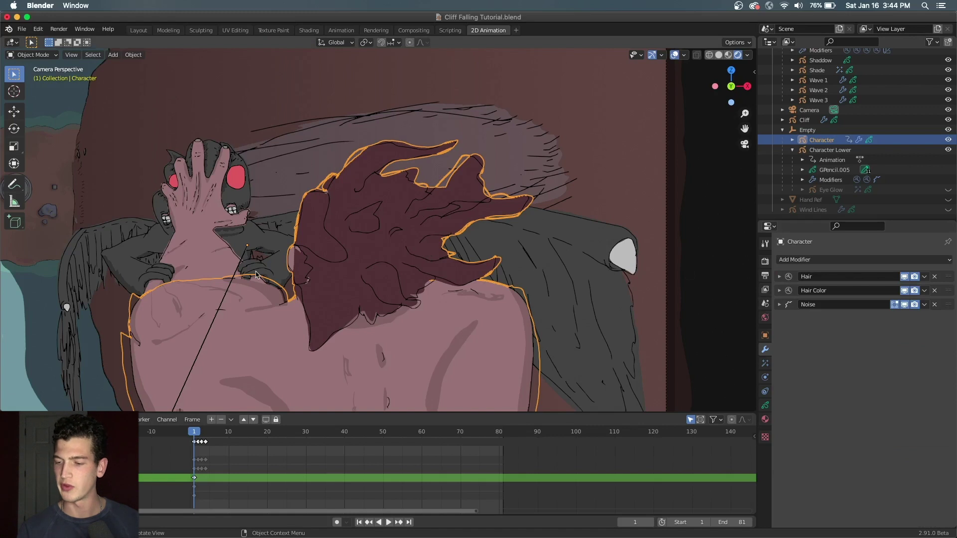
Step: Select the Character Lower object, step through frames 1 to 5 to examine its wing drawings, and return to frame 1
left_click(217, 201)
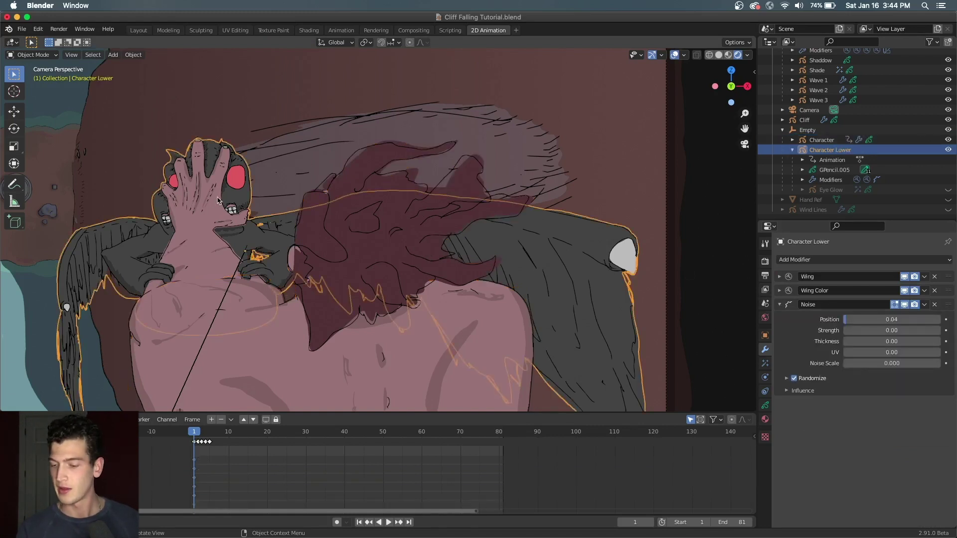
scroll(230, 472, "down", 1)
scroll(230, 472, "up", 3)
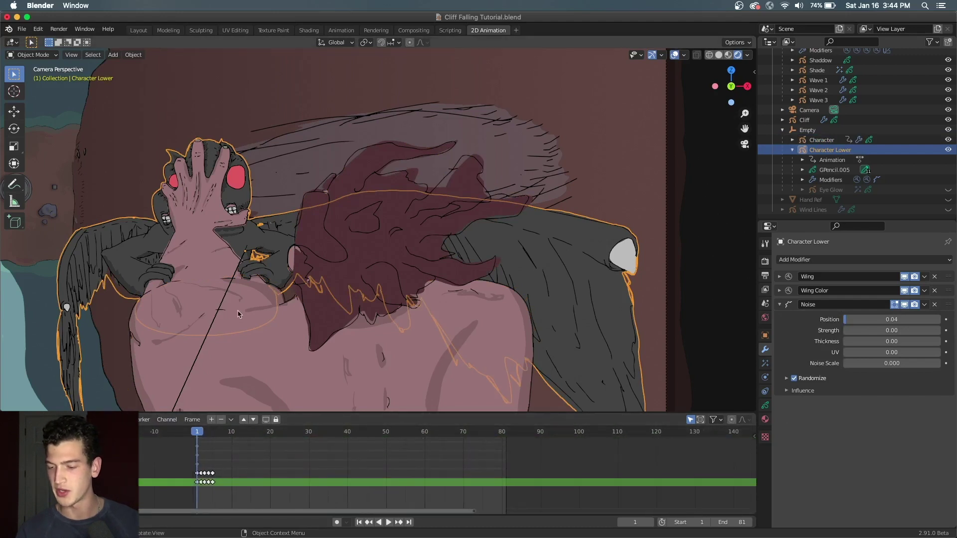
key("Right")
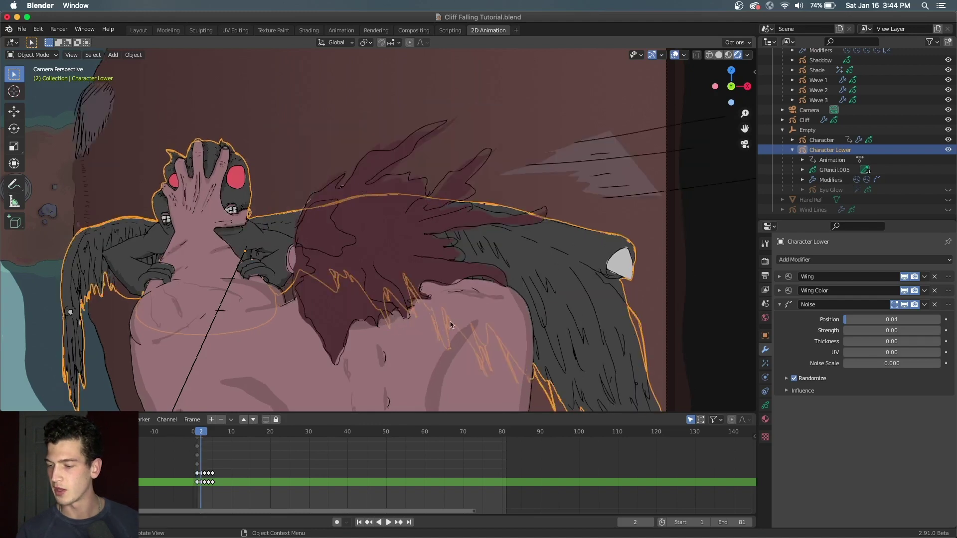
scroll(401, 316, "right", 5)
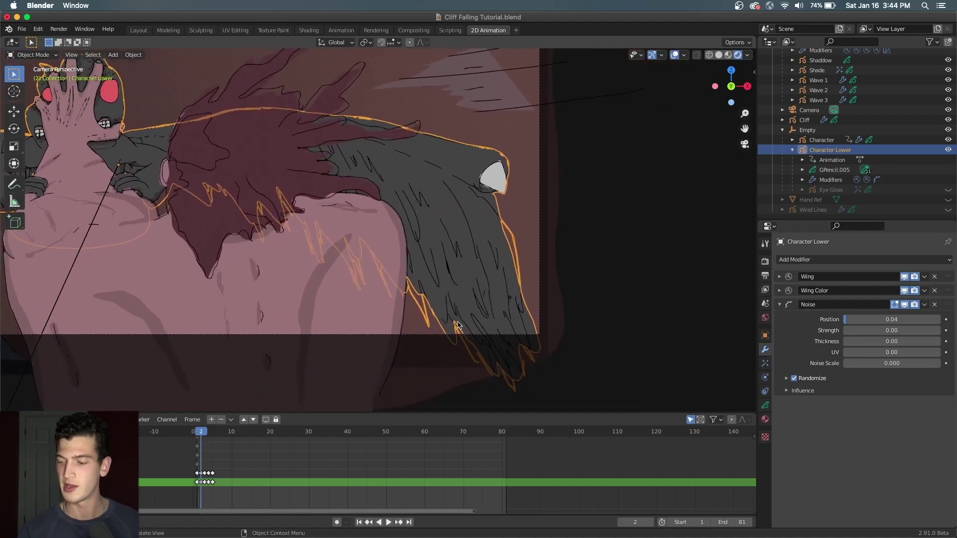
key("Right")
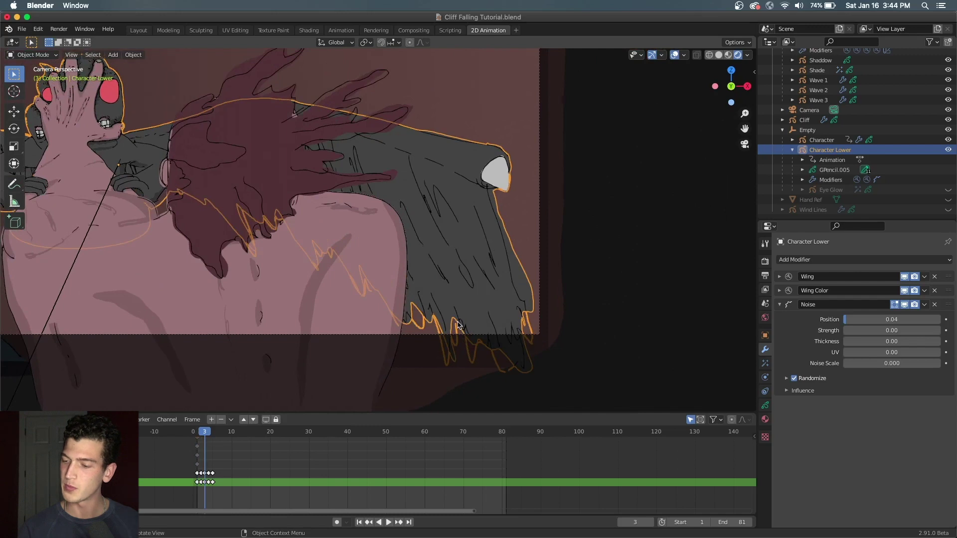
key("Right")
key("Right")
key("Left")
key("Left")
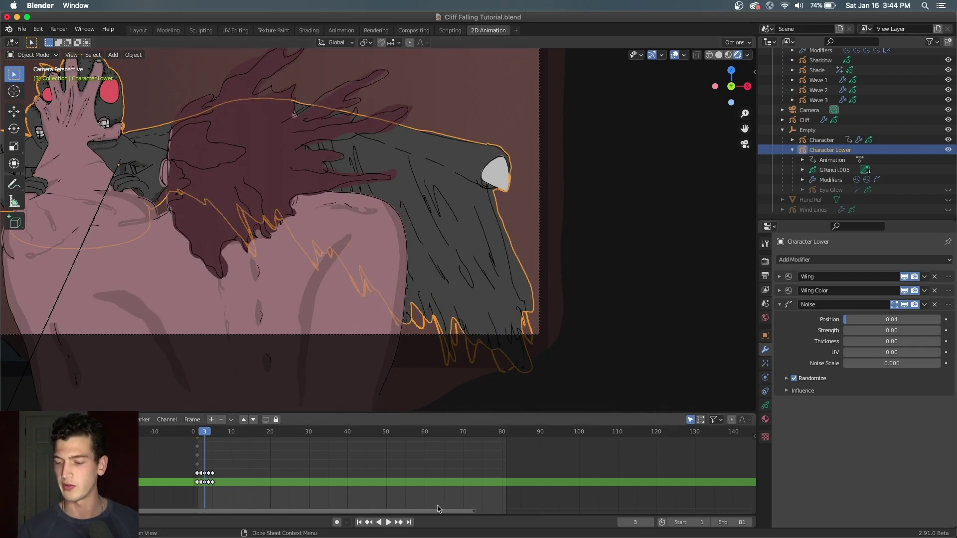
left_click_drag(204, 434, 197, 433)
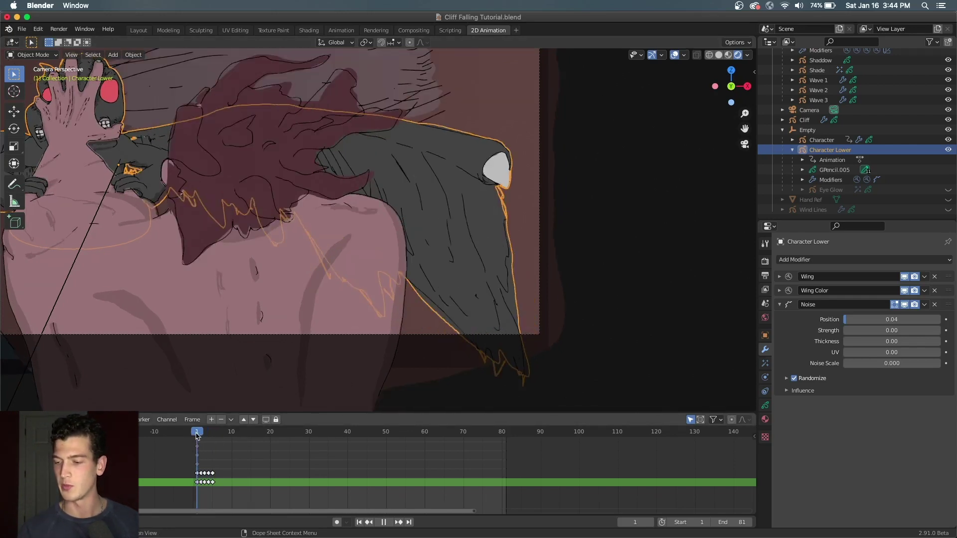
Step: Play the animation to review Character Lower's wing loop in the whole shot, and return to frame 1
scroll(277, 252, "down", 5)
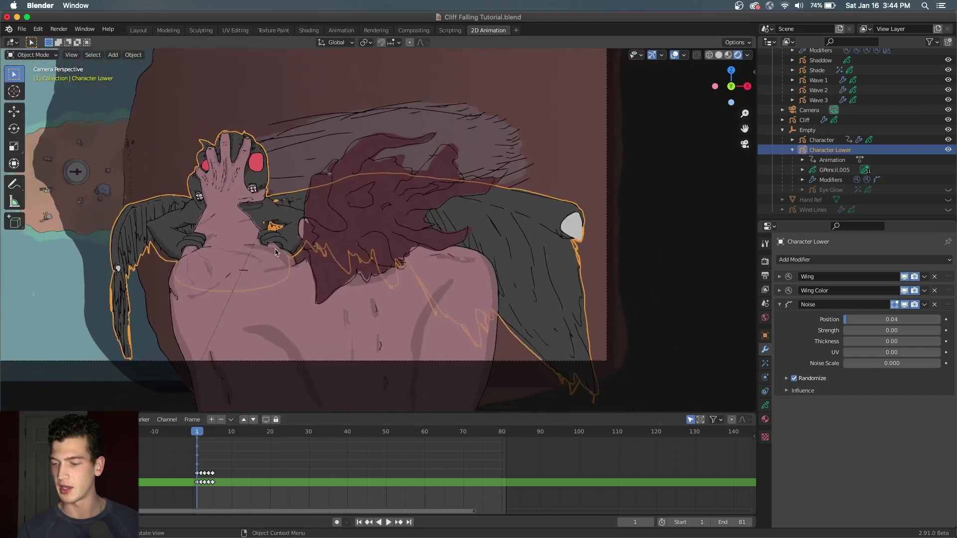
key("space")
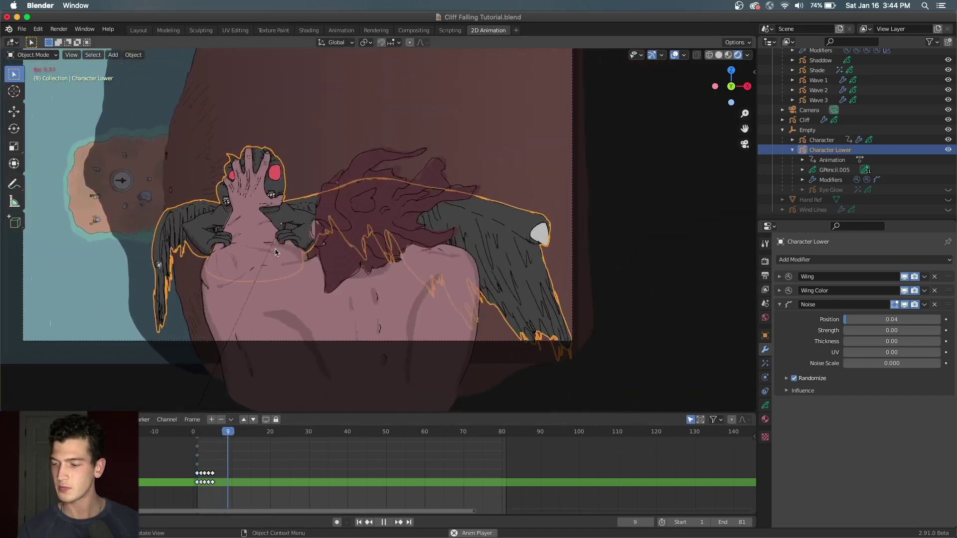
key("space")
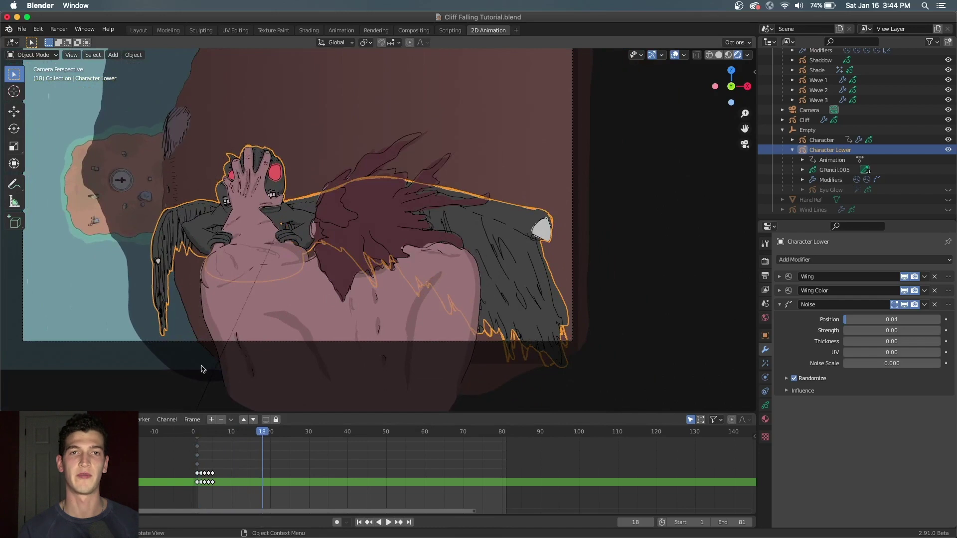
left_click(198, 432)
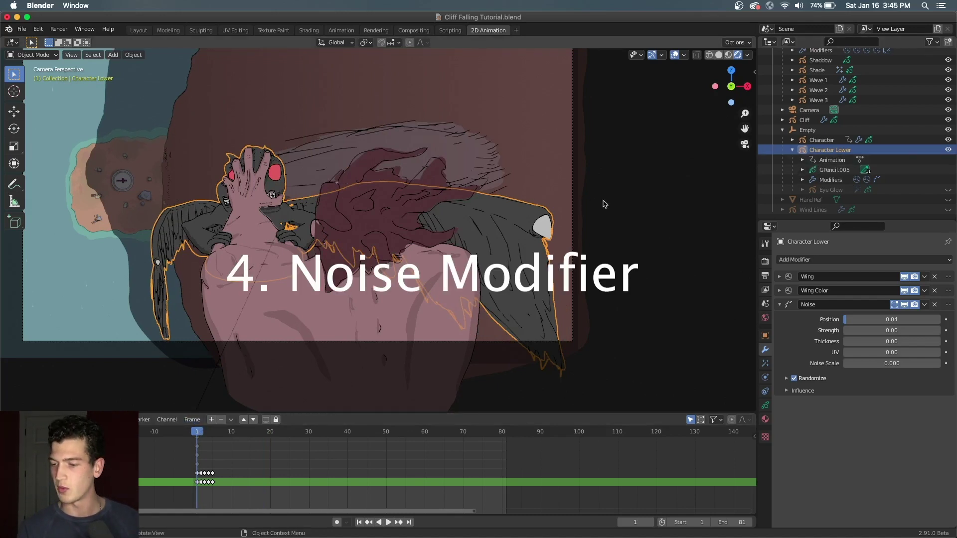
Step: Preview the animation with the characters' Noise modifiers hidden in the viewport, return to frame 1, and re-enable the Noise display on Character
left_click(348, 271)
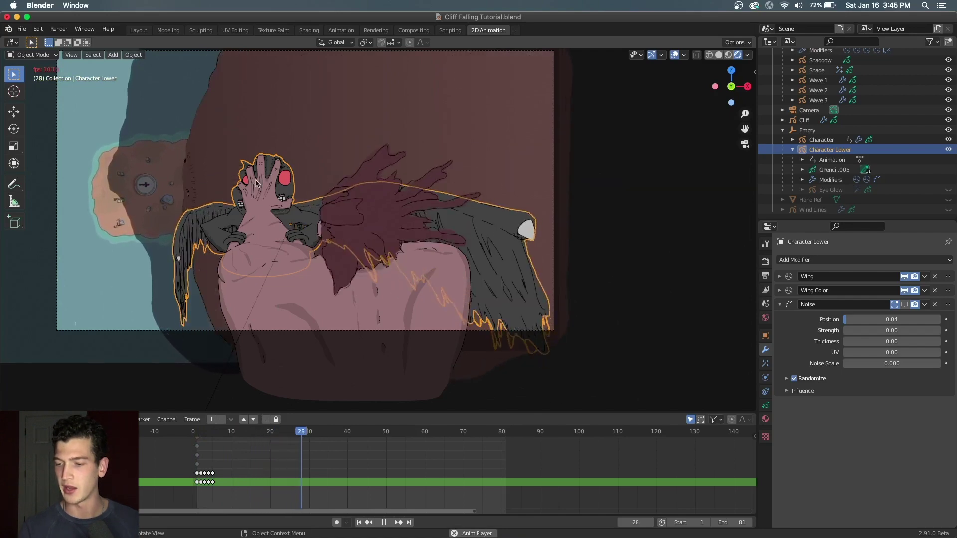
key("space")
left_click(197, 433)
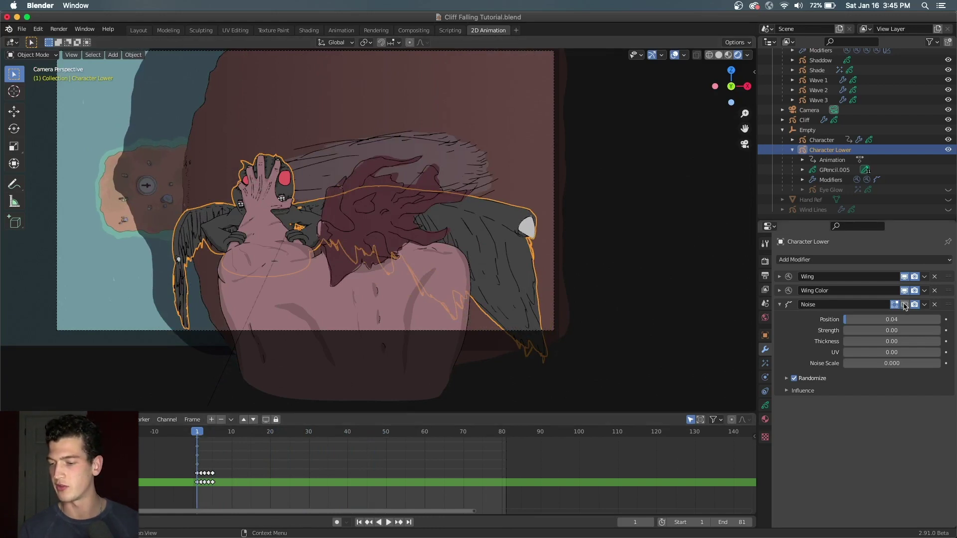
left_click(677, 278)
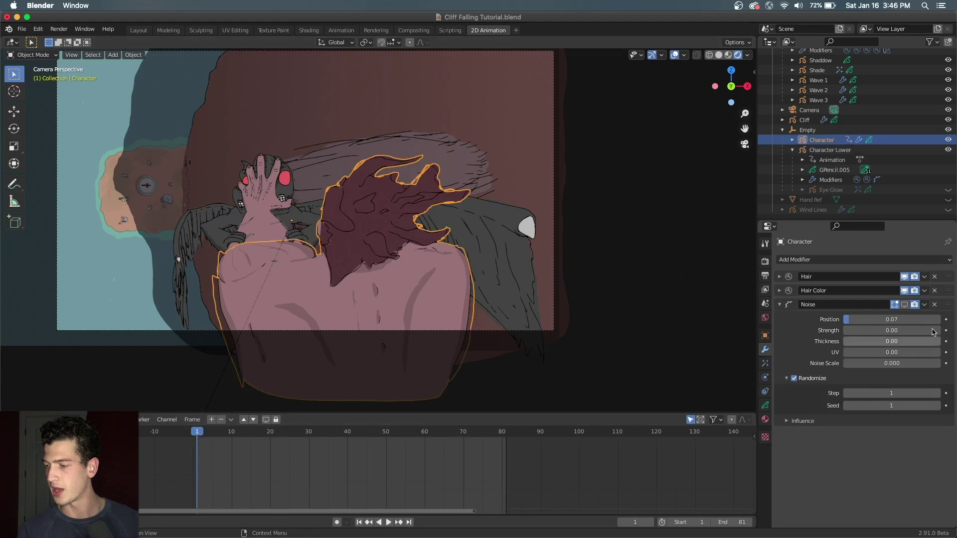
left_click(904, 305)
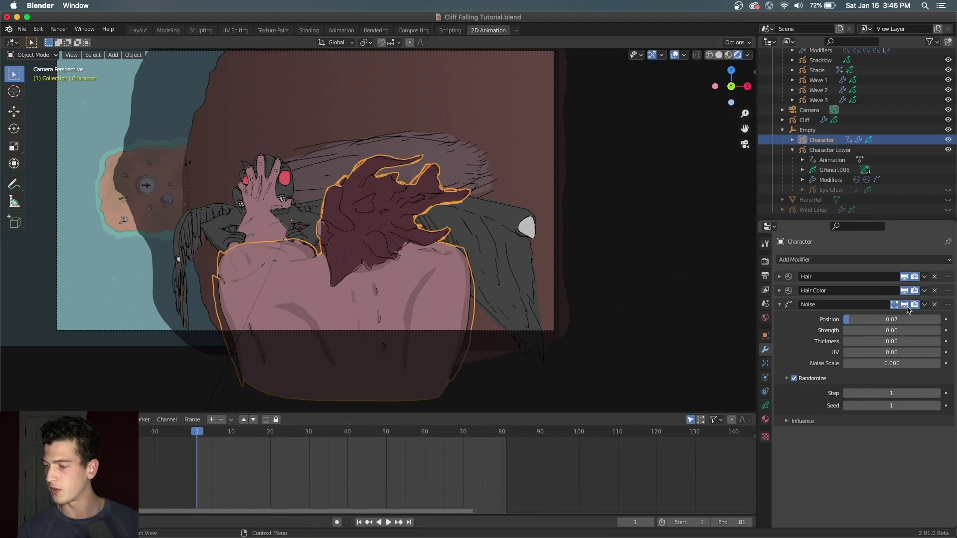
Step: Remove the Noise modifier from the Character object and add a new Noise modifier in its place
left_click(934, 304)
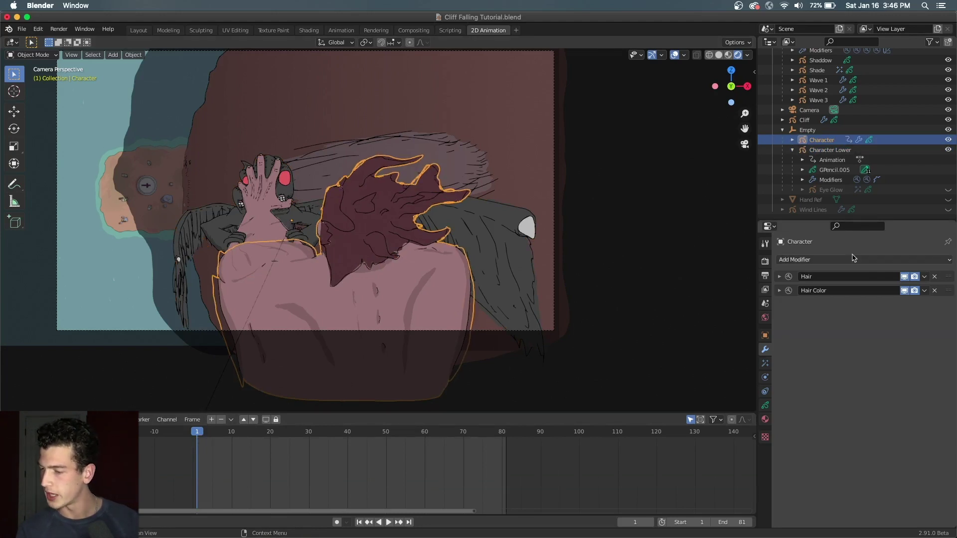
left_click(853, 259)
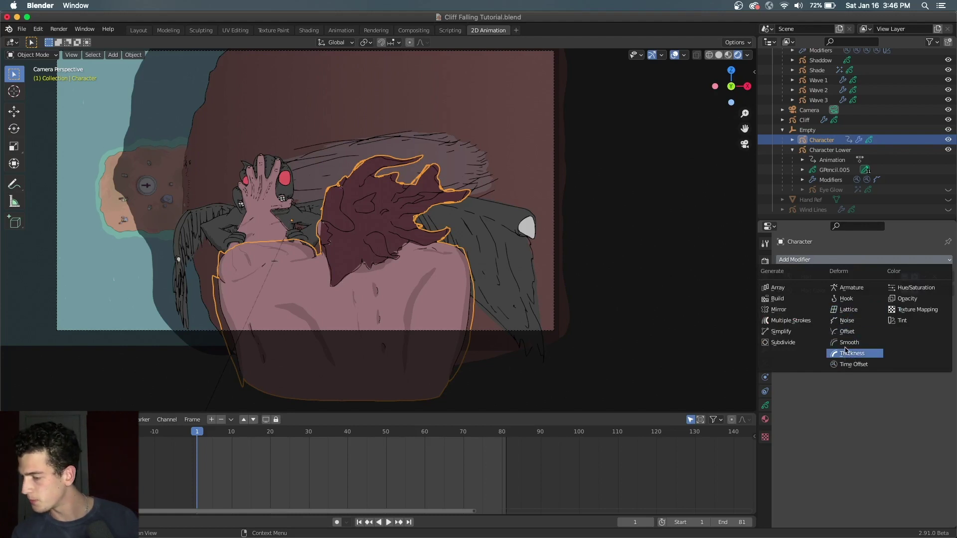
left_click(850, 321)
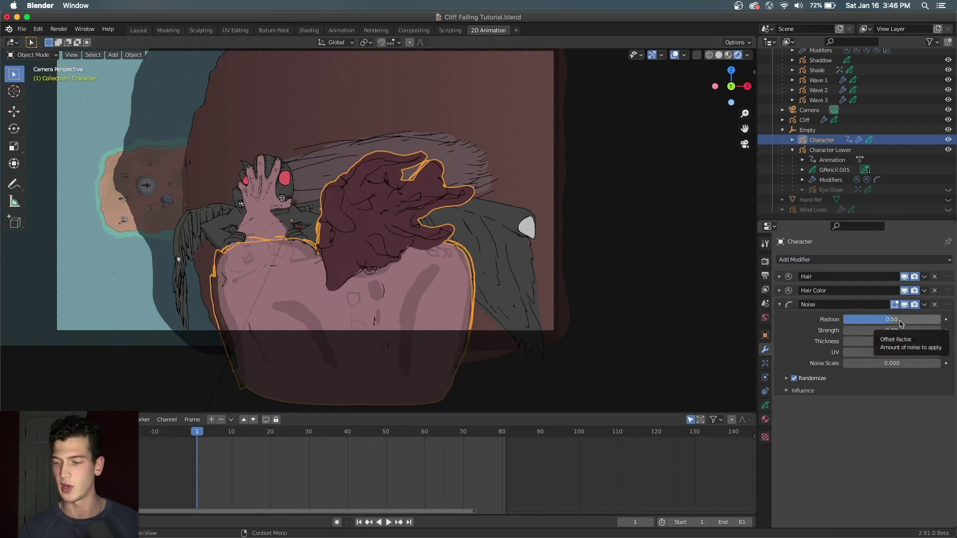
Step: Set the new Noise modifier's Randomize step to 1, play the animation to preview the jitter, and return to frame 1
key("space")
key("space")
left_click(786, 378)
left_click_drag(857, 392, 846, 391)
key("space")
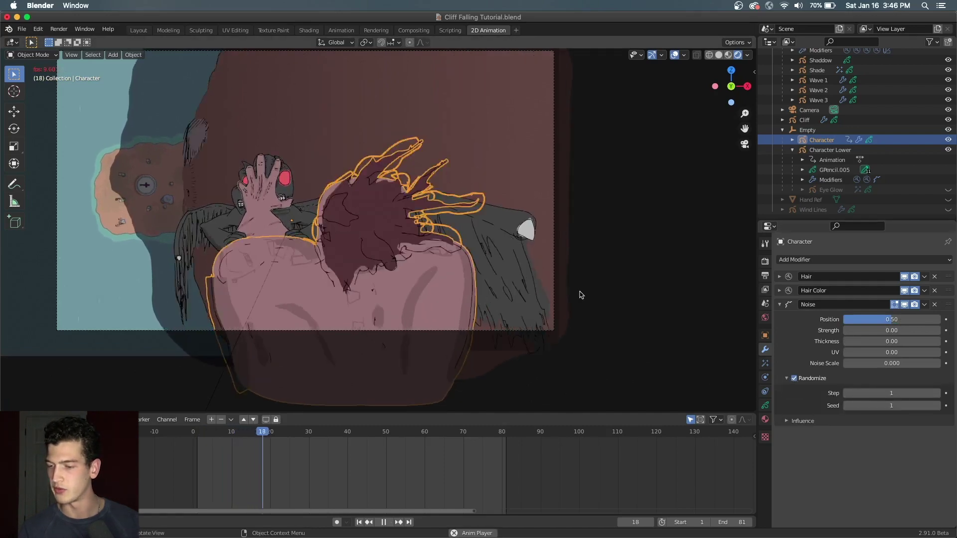
key("space")
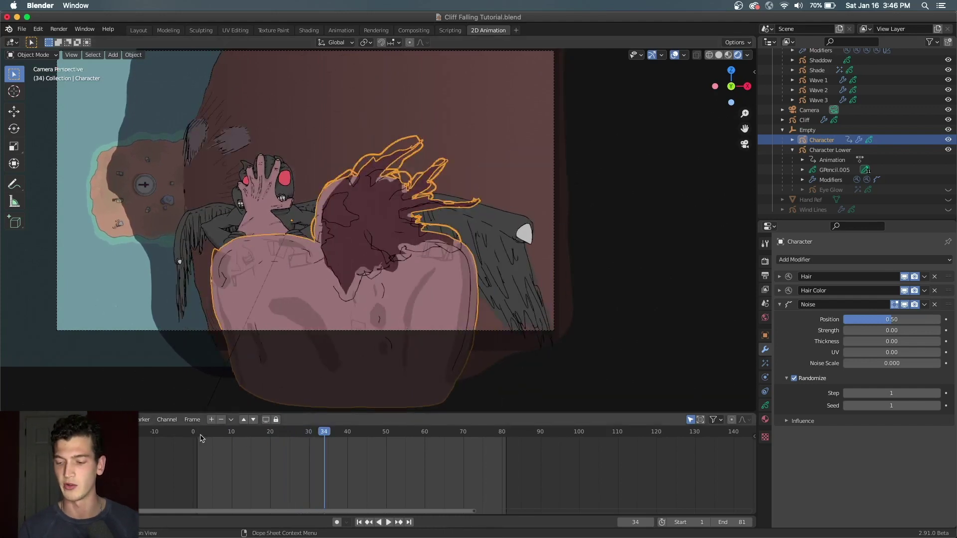
left_click(198, 433)
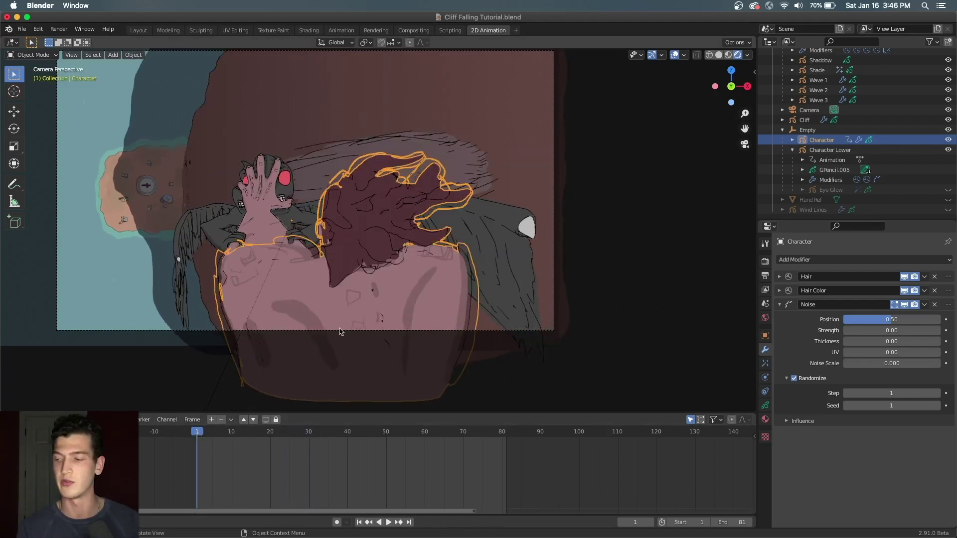
Step: Set the Noise modifier's Position to 0.07 and preview the animation with the Character object deselected
left_click(881, 319)
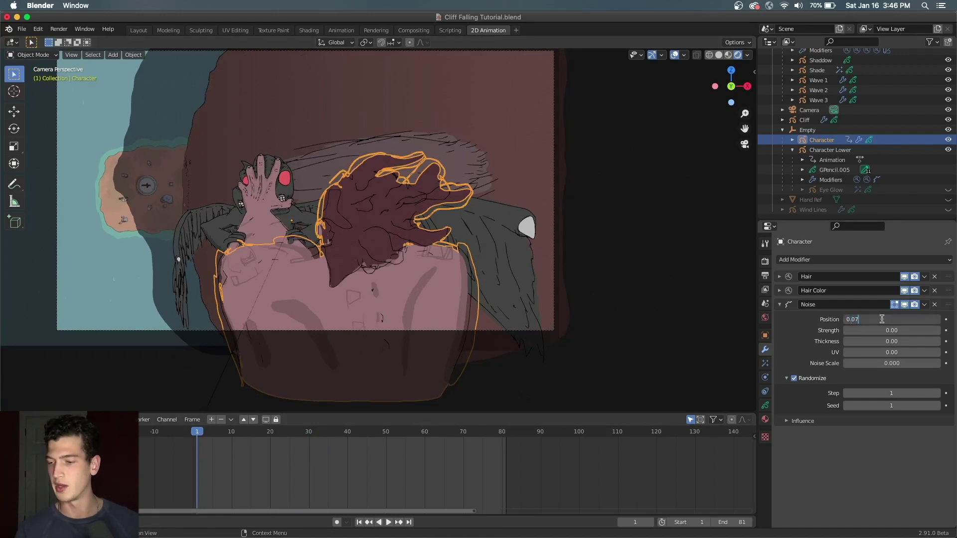
key("Return")
key("space")
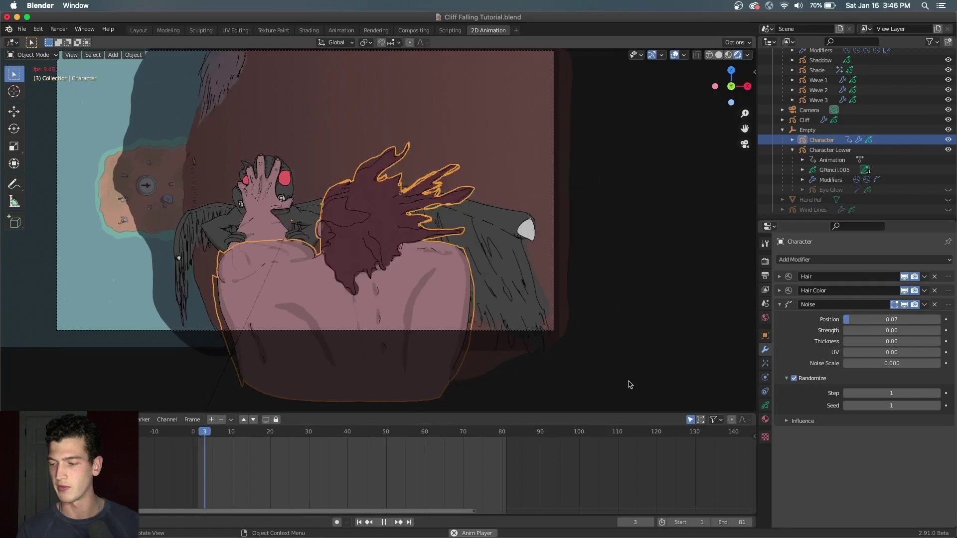
left_click(630, 385)
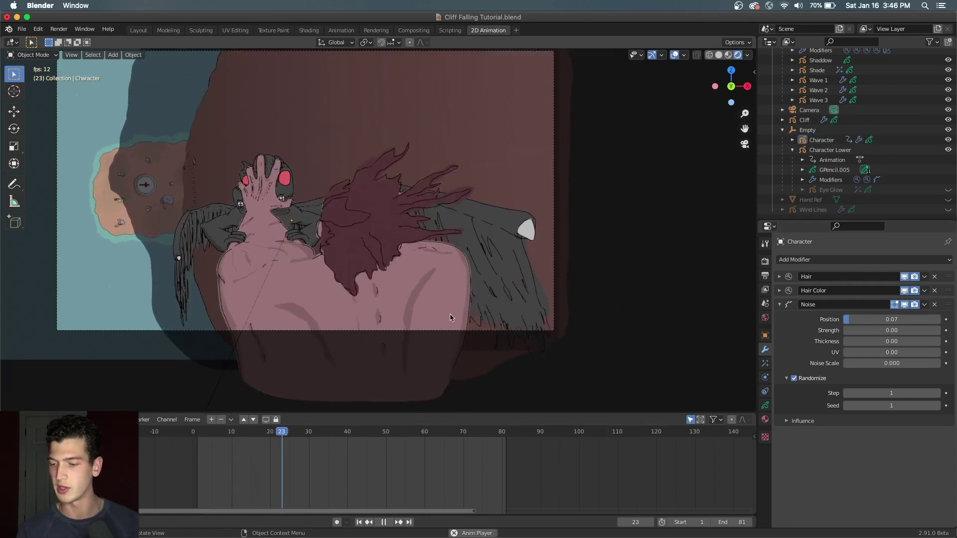
key("space")
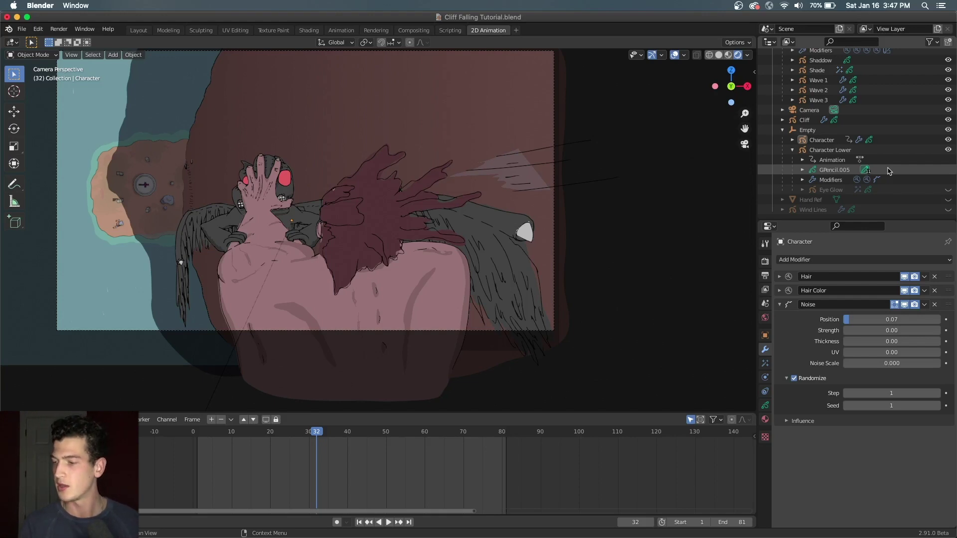
Step: Select and unhide the Wind Lines object in the viewport, and return to frame 1
left_click(812, 200)
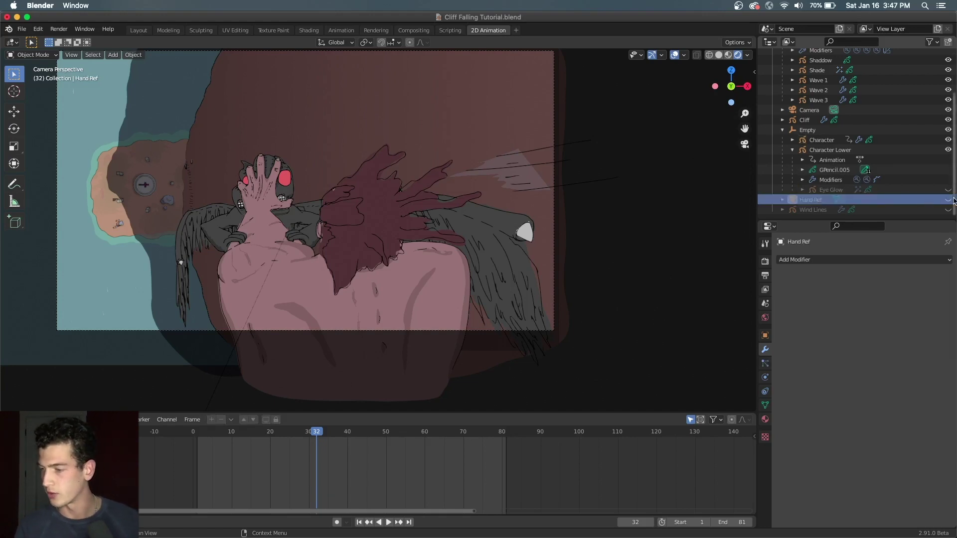
left_click(942, 210)
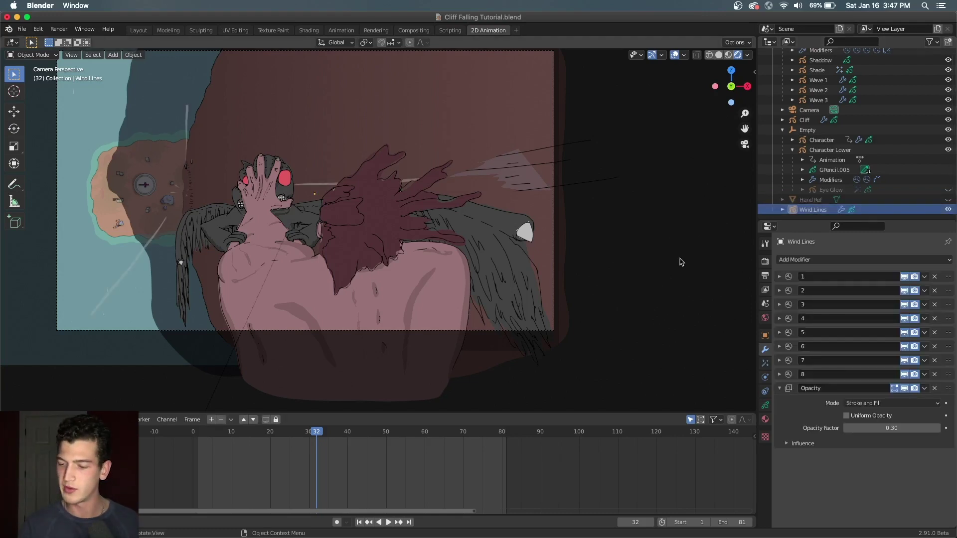
left_click(198, 434)
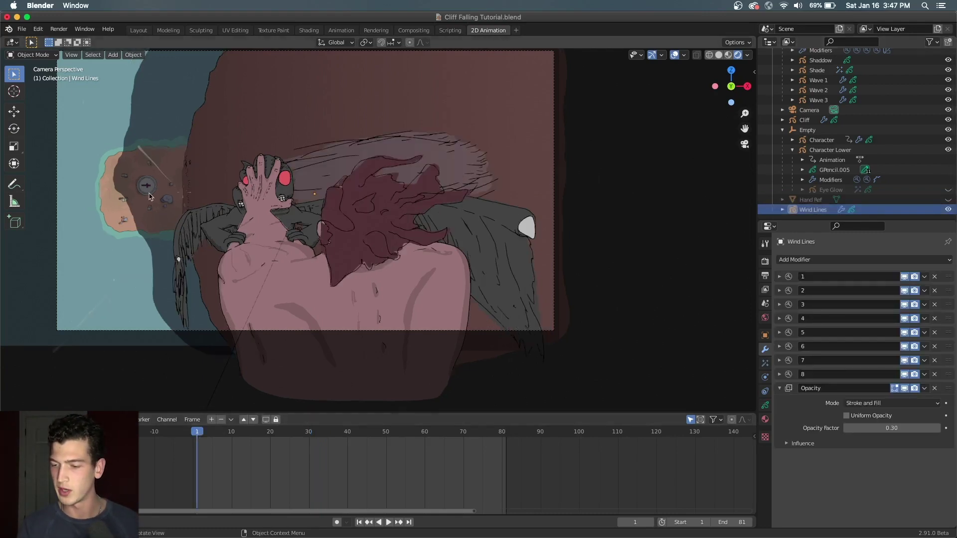
scroll(184, 204, "up", 5)
scroll(188, 205, "left", 3, "shift")
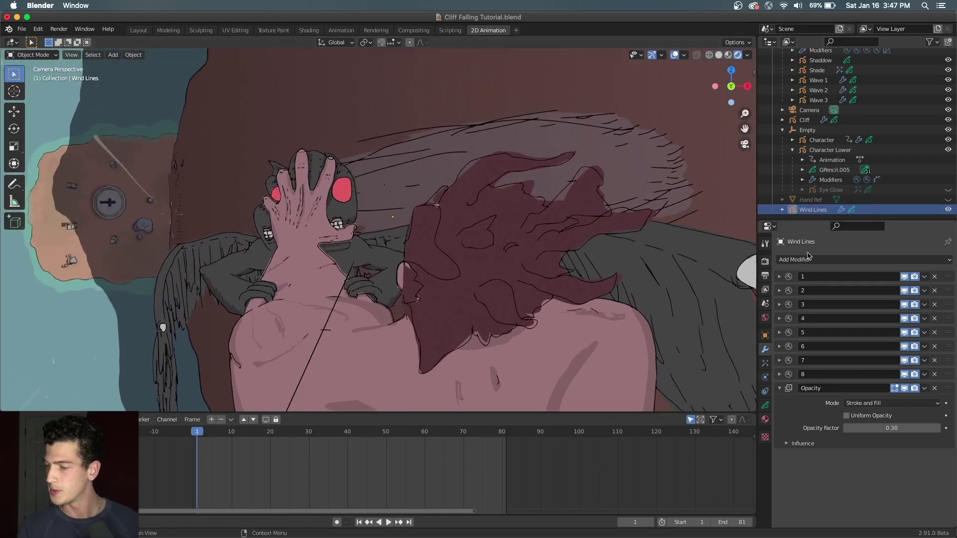
Step: Examine the Wind Lines object's layers and the settings of its time offset modifier 8, leaving that modifier collapsed
left_click(765, 405)
scroll(826, 329, "down", 1)
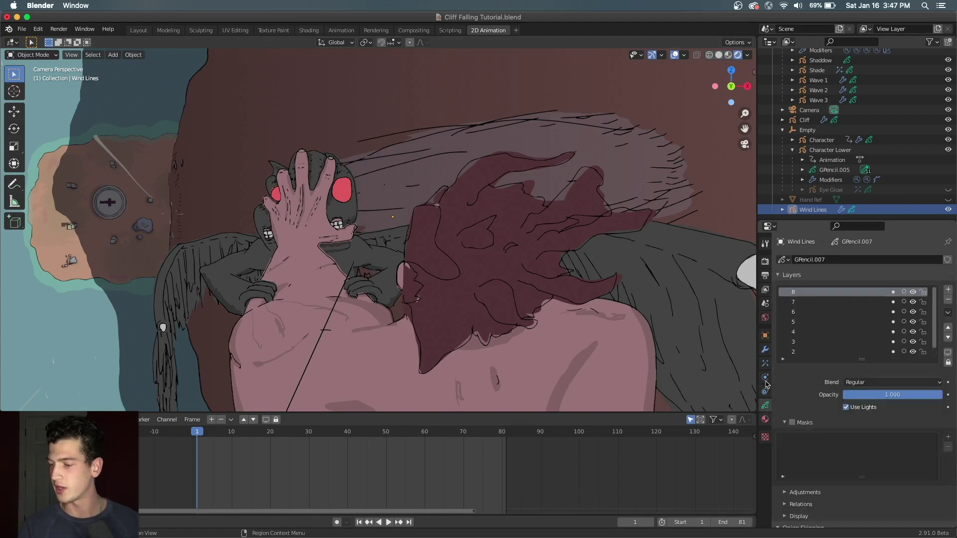
left_click(765, 349)
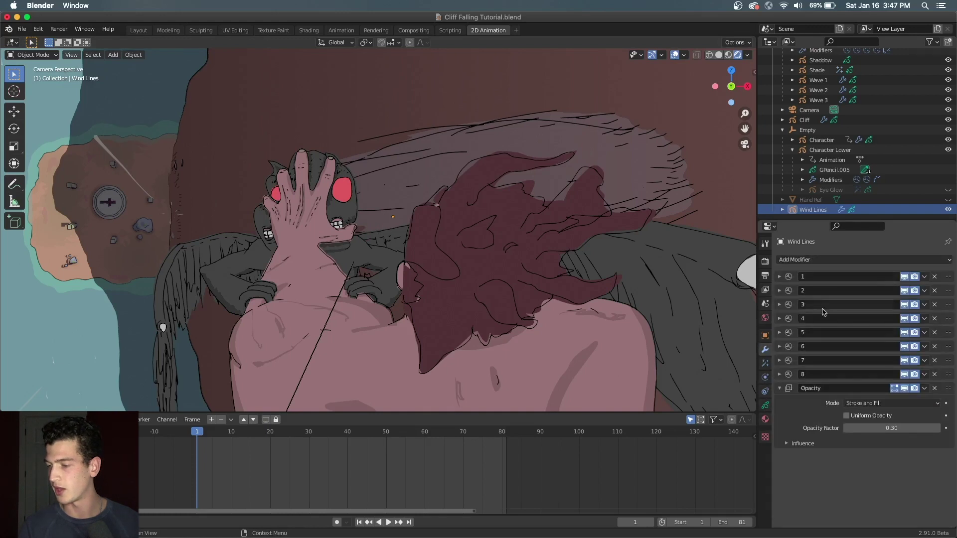
left_click(779, 374)
scroll(862, 439, "down", 3)
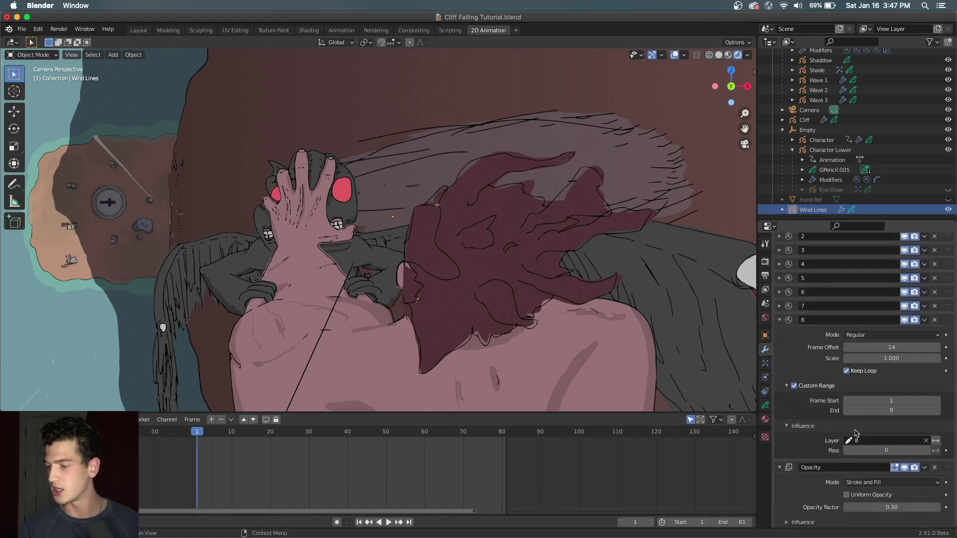
scroll(867, 446, "up", 2)
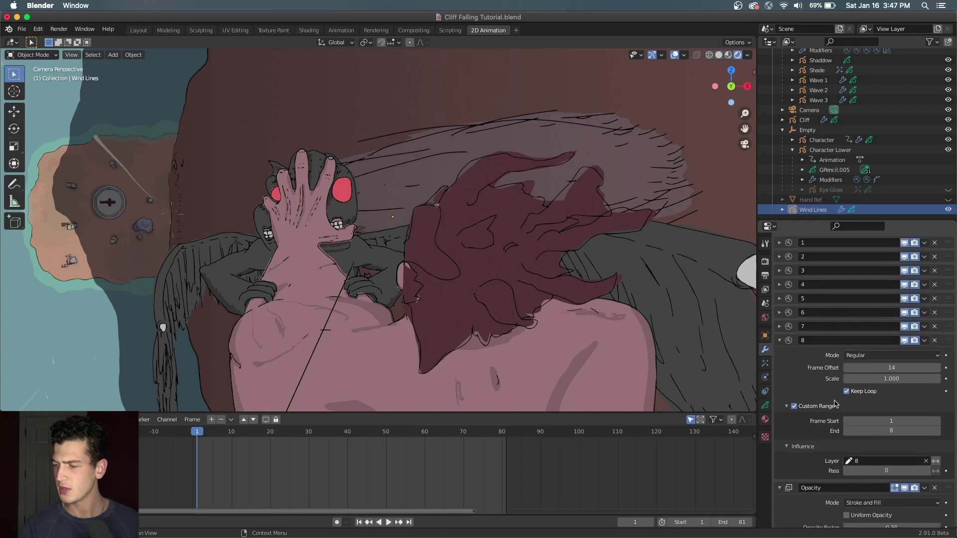
left_click(780, 344)
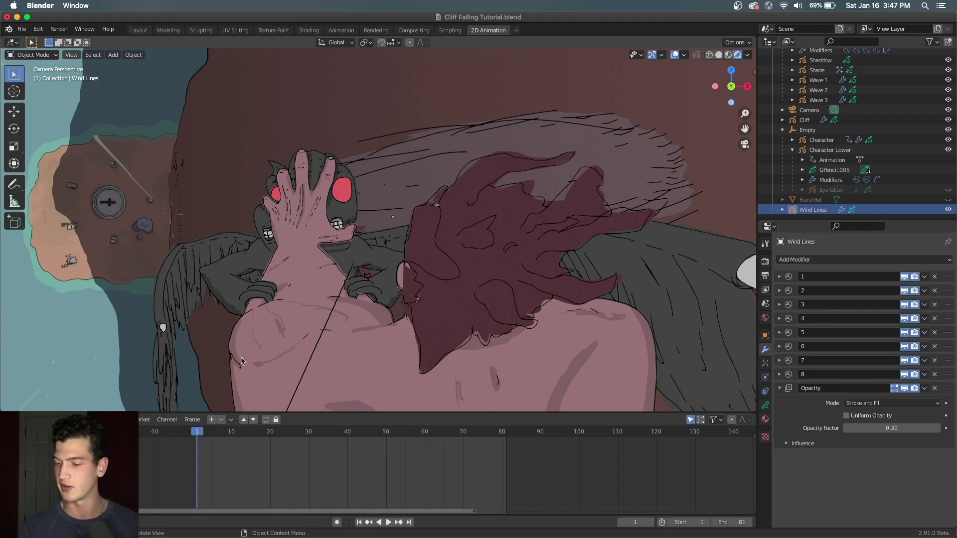
scroll(211, 252, "left", 3, "shift")
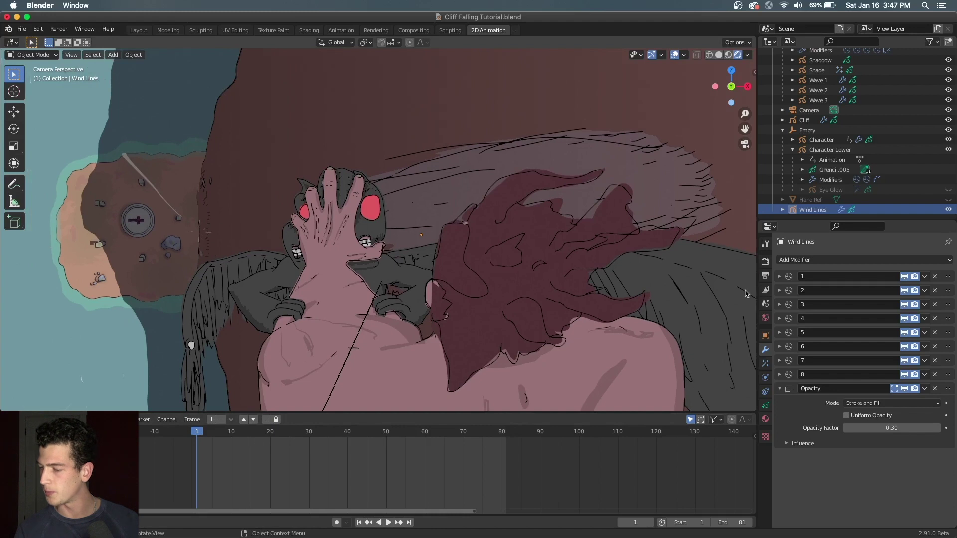
Step: Show the Wind Lines object's layers, select layer 1 and switch the object to Draw mode
left_click(764, 406)
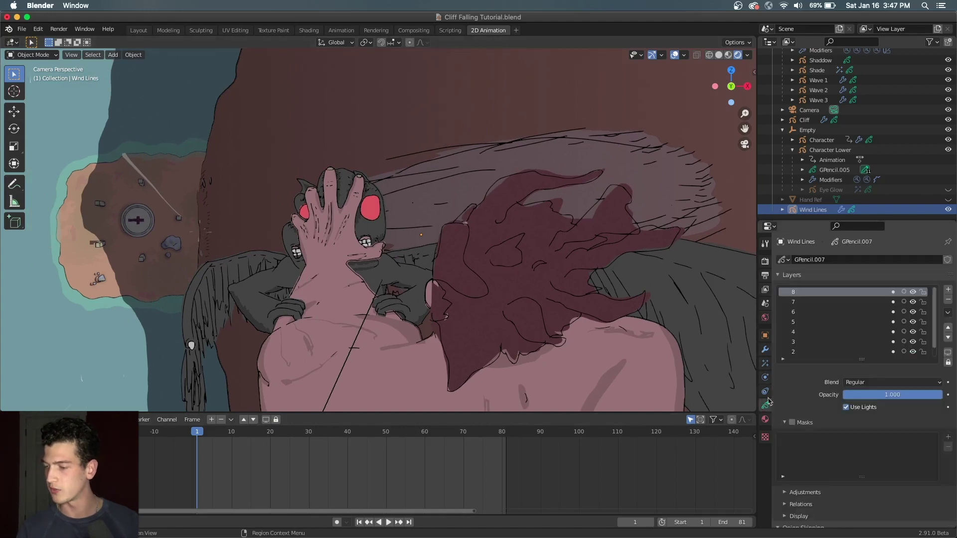
scroll(815, 339, "down", 1)
left_click(808, 352)
key("ctrl+Tab")
left_click(914, 352)
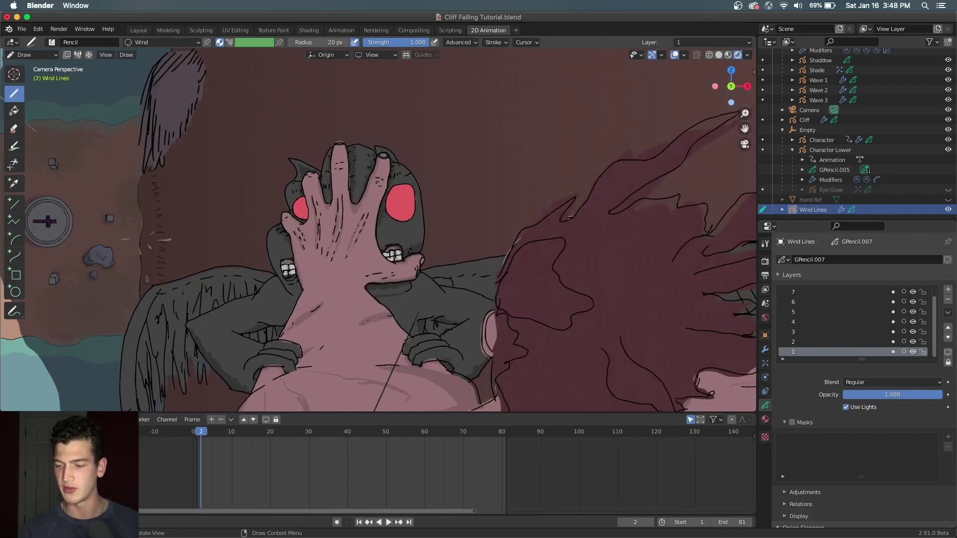
Step: Step through the opening frames one by one to examine the wind strokes crossing the cliff and island
key("Right")
key("Right")
key("Right")
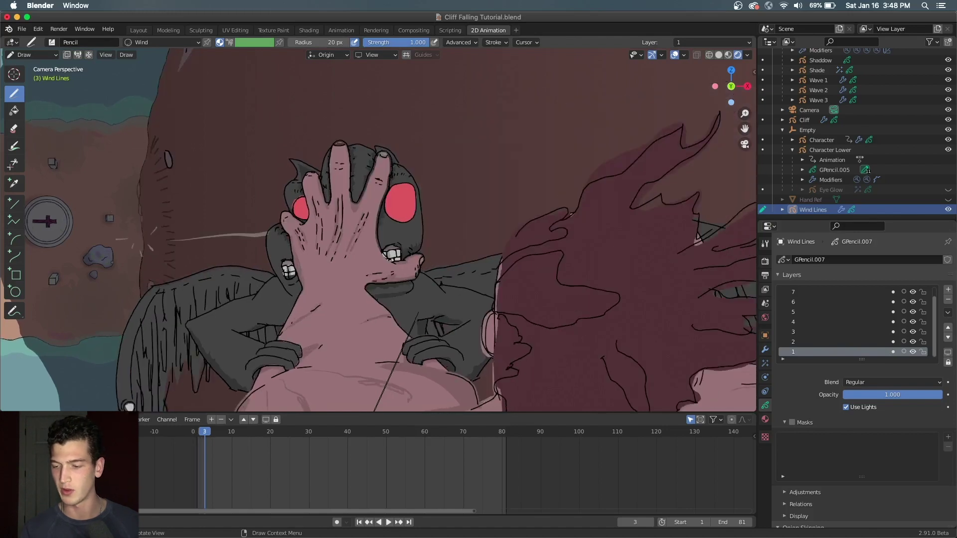
mouse_move(132, 417)
middle_mouse_down("shift")
mouse_move(277, 422)
mouse_move(373, 403)
middle_mouse_up("shift")
key("Right")
key("Right")
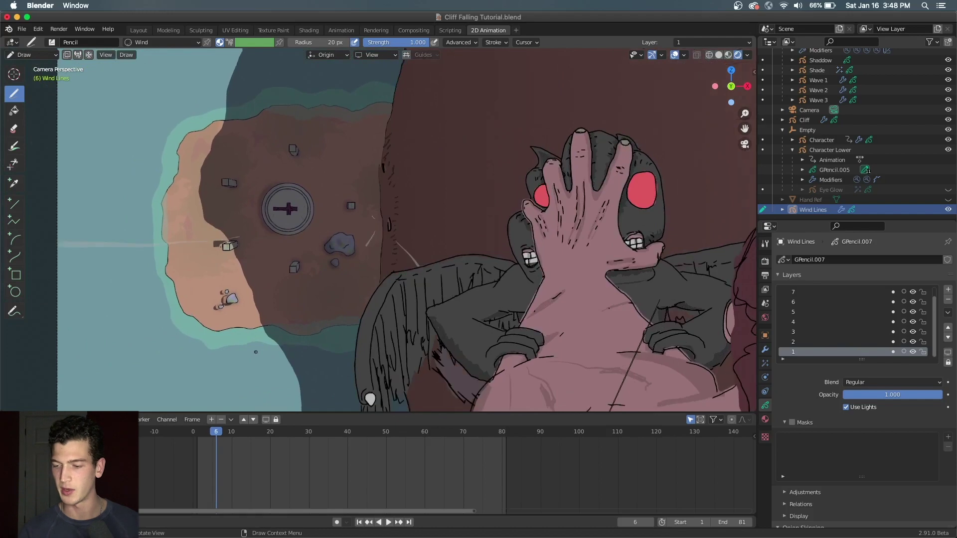
key("Right")
key("Right")
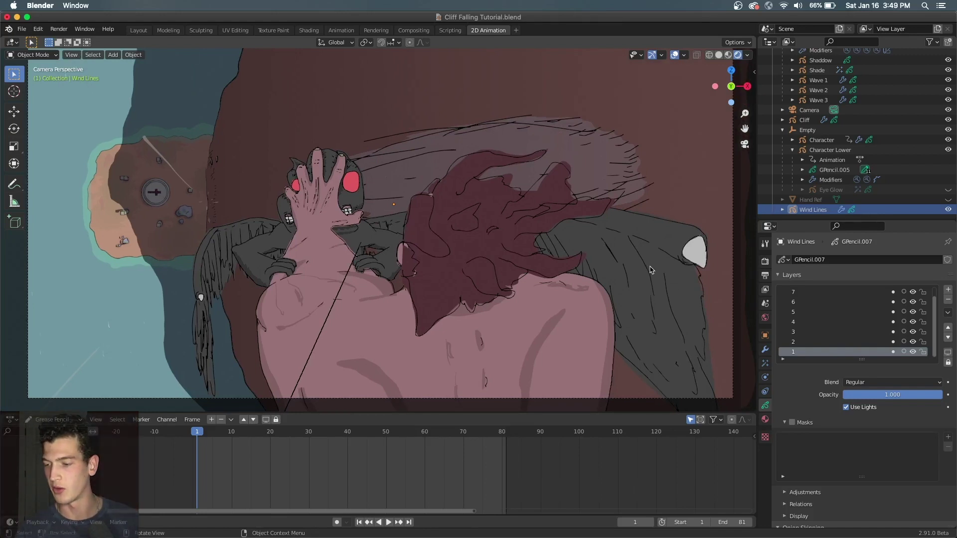
Step: Select the Character object in the viewport and switch to the Animation workspace
left_click(499, 290)
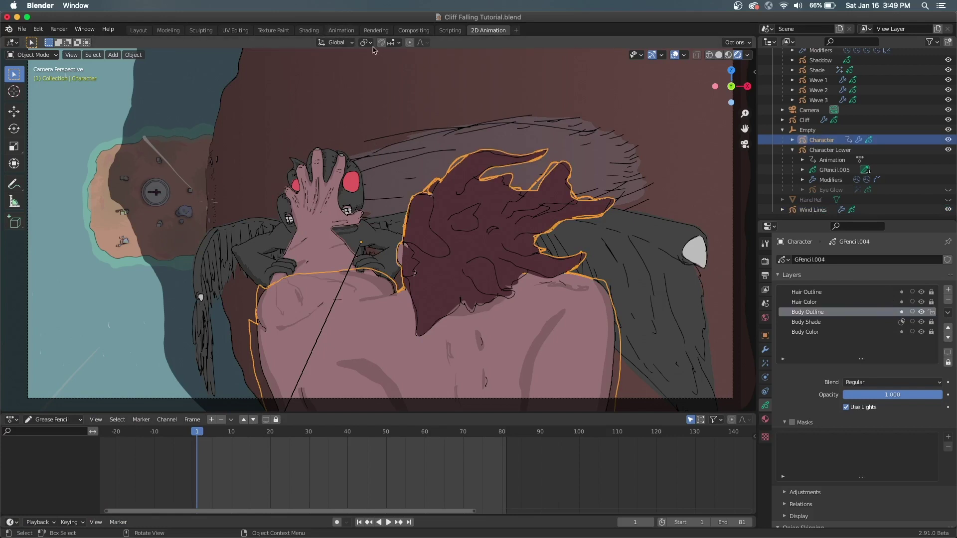
left_click(341, 30)
left_click(10, 393)
left_click(32, 394)
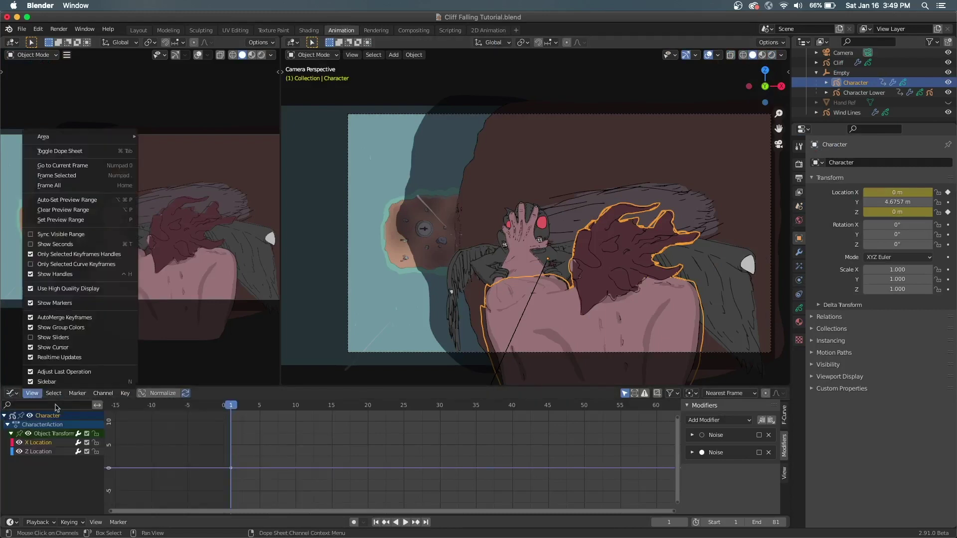
Step: Switch the animation editor to the Dope Sheet and back to the Graph Editor
left_click(10, 393)
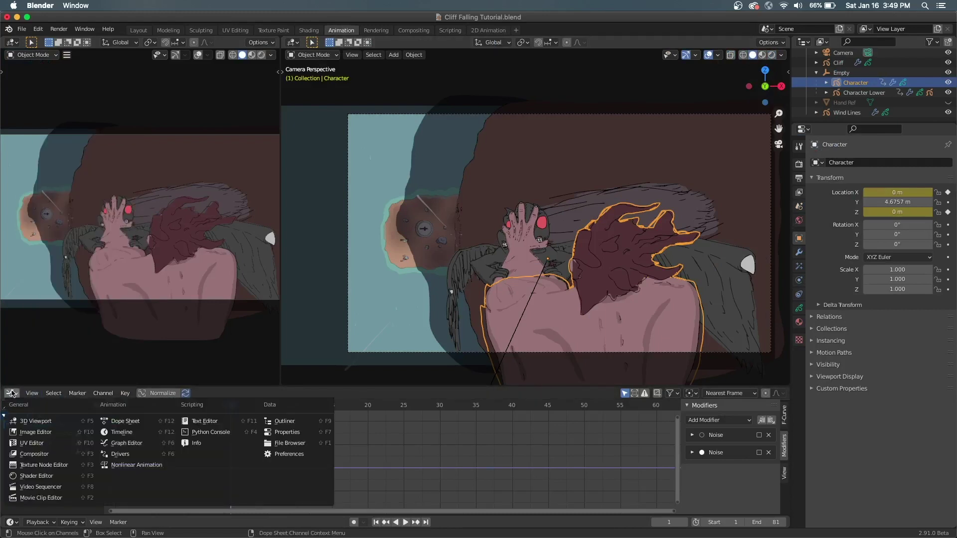
left_click(123, 421)
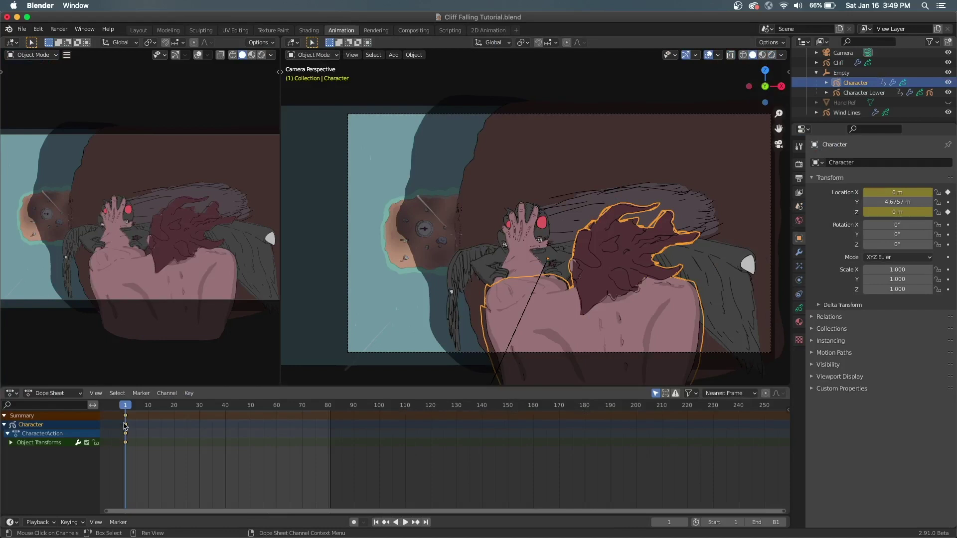
left_click(11, 394)
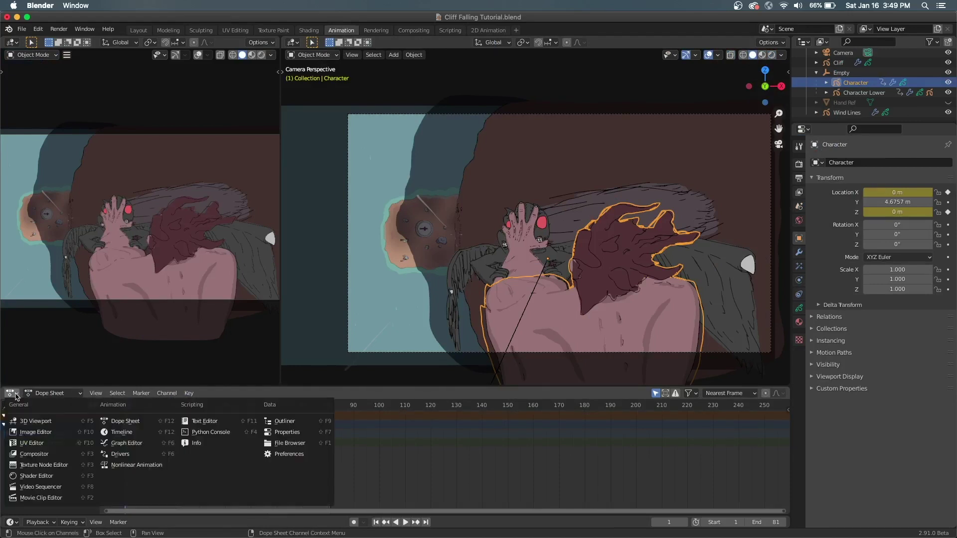
left_click(127, 444)
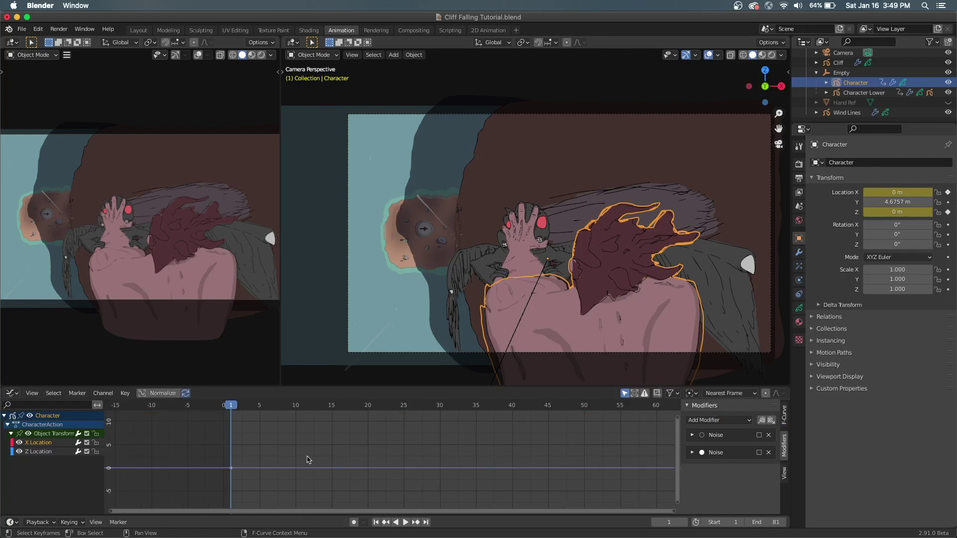
scroll(307, 460, "right", 1)
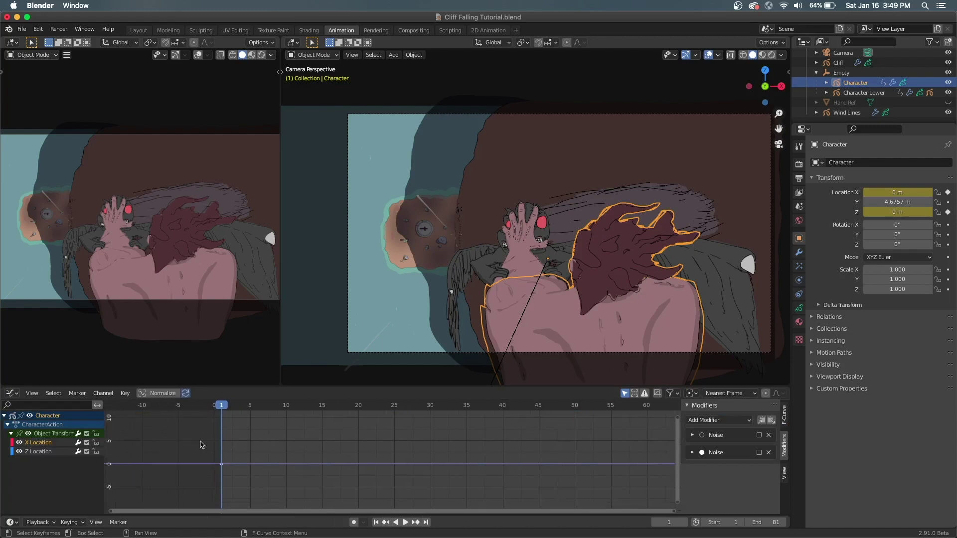
Step: Add a third Noise modifier to Character's X Location curve, preview the animation and return to frame 1
left_click(730, 421)
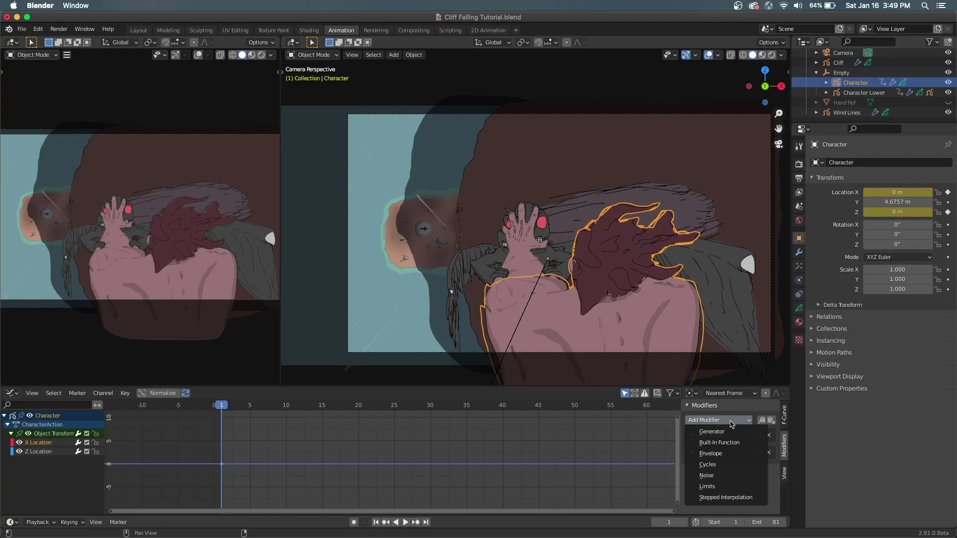
left_click(720, 475)
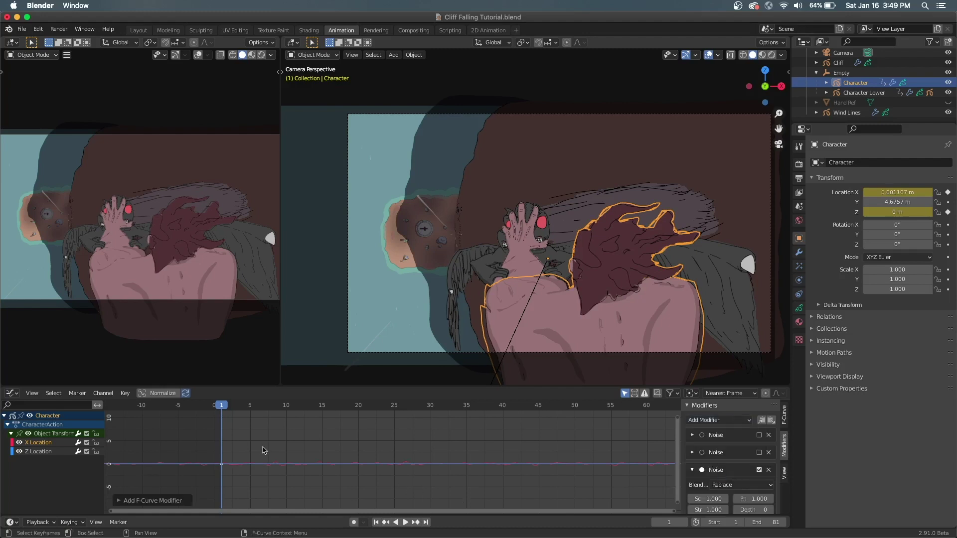
key("space")
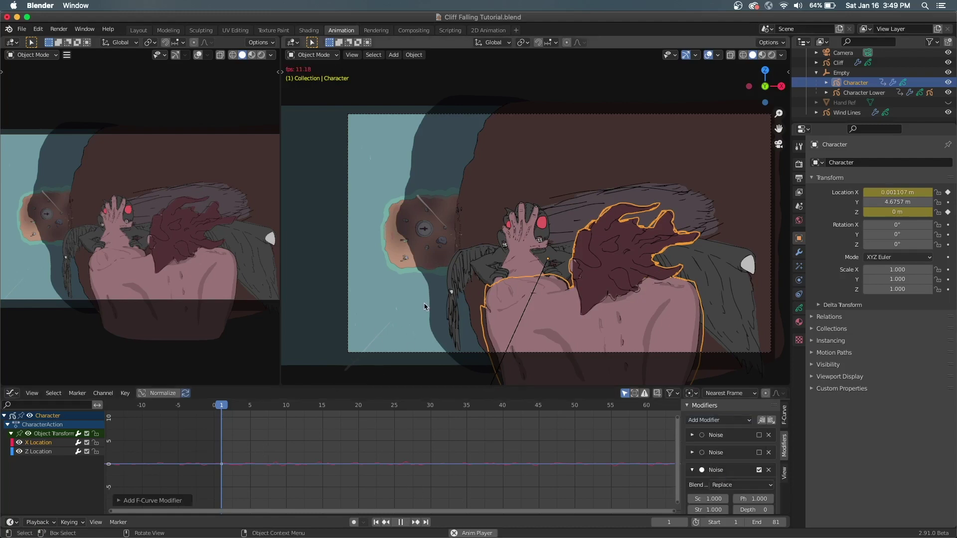
key("space")
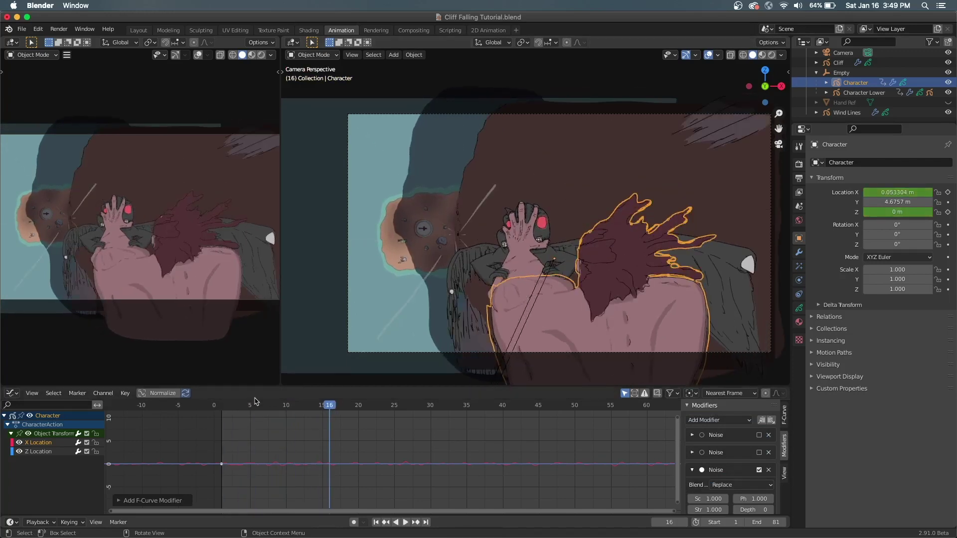
left_click(222, 406)
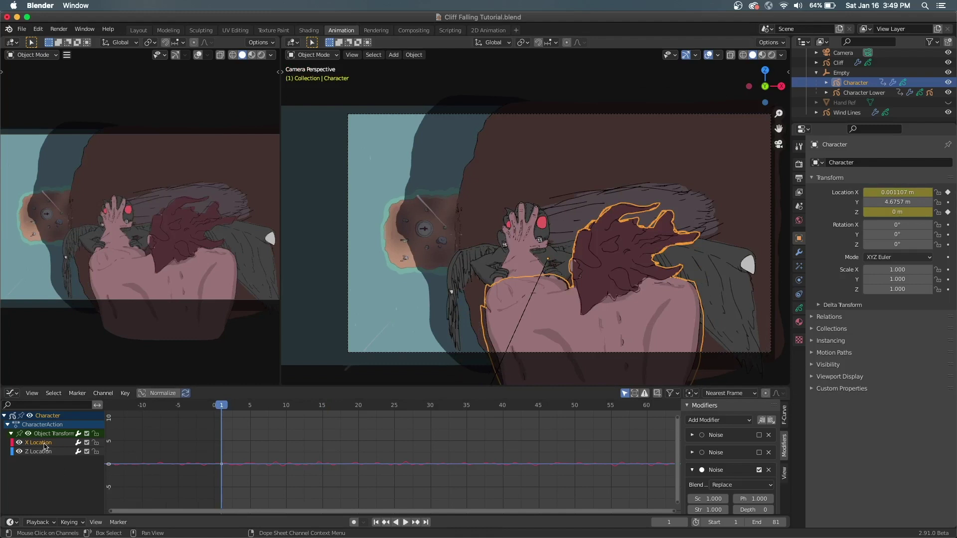
Step: Set the new Noise modifier's Scale to 1.160 and Strength to 0.560, preview the animation and return to frame 1
scroll(243, 457, "up", 3)
scroll(243, 457, "left", 3)
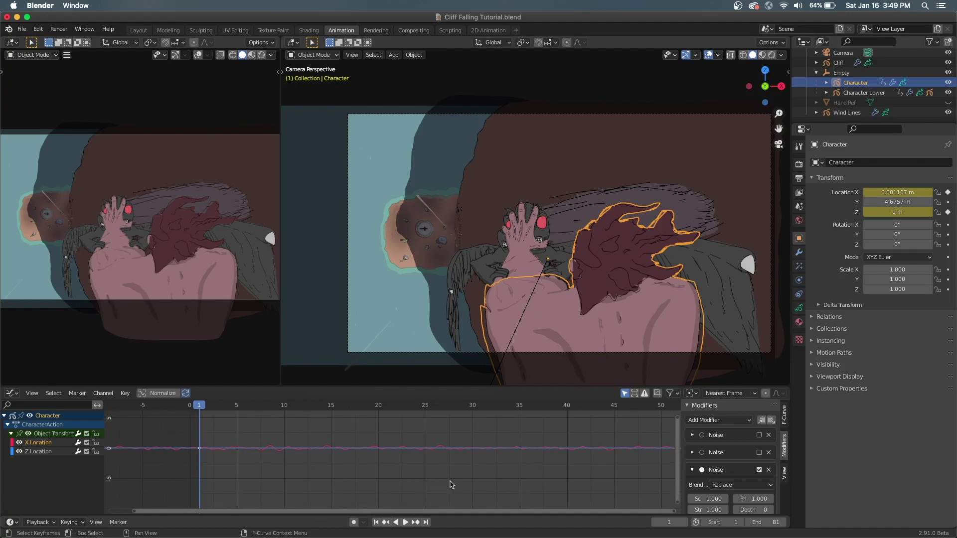
scroll(721, 474, "down", 3)
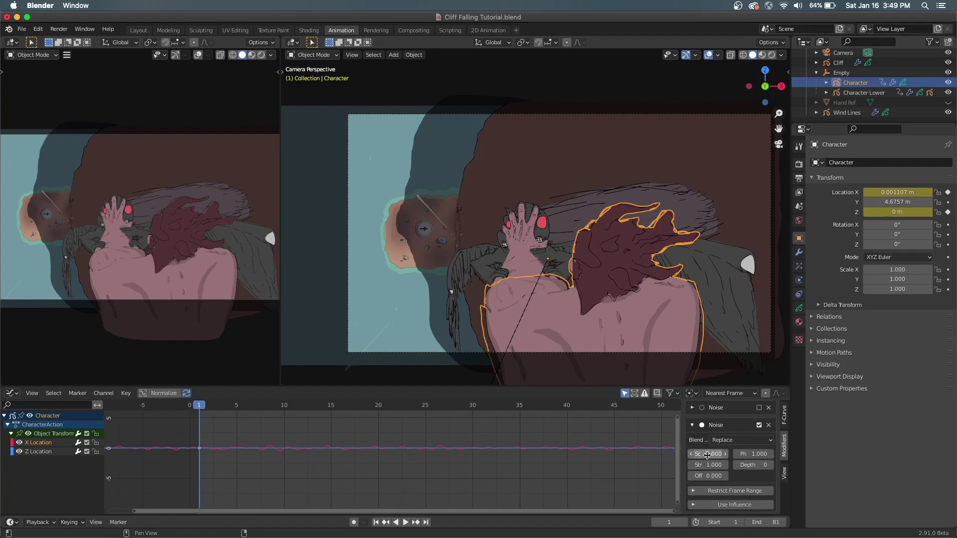
mouse_move(707, 455)
left_mouse_down()
mouse_move(744, 456)
mouse_move(715, 456)
left_mouse_up()
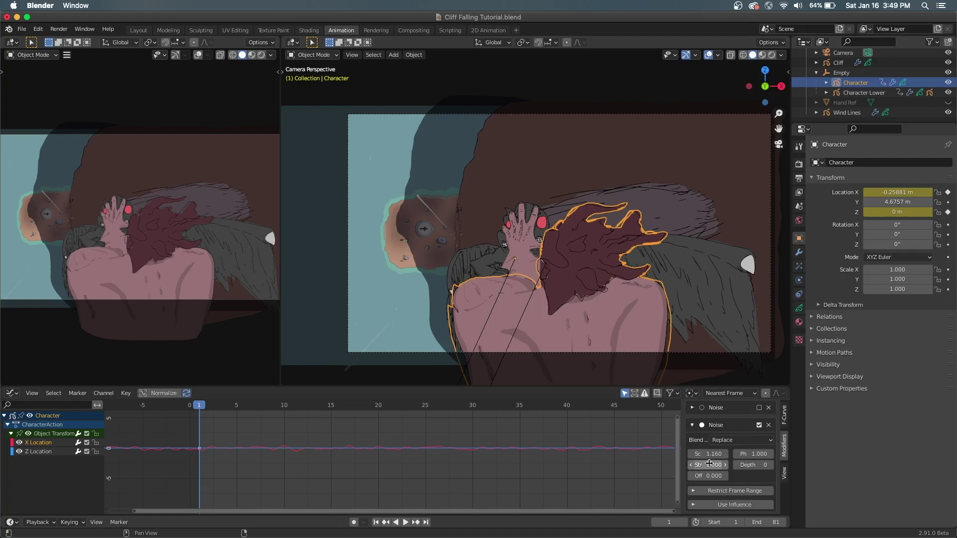
mouse_move(710, 465)
left_mouse_down()
mouse_move(759, 465)
mouse_move(710, 464)
left_mouse_up()
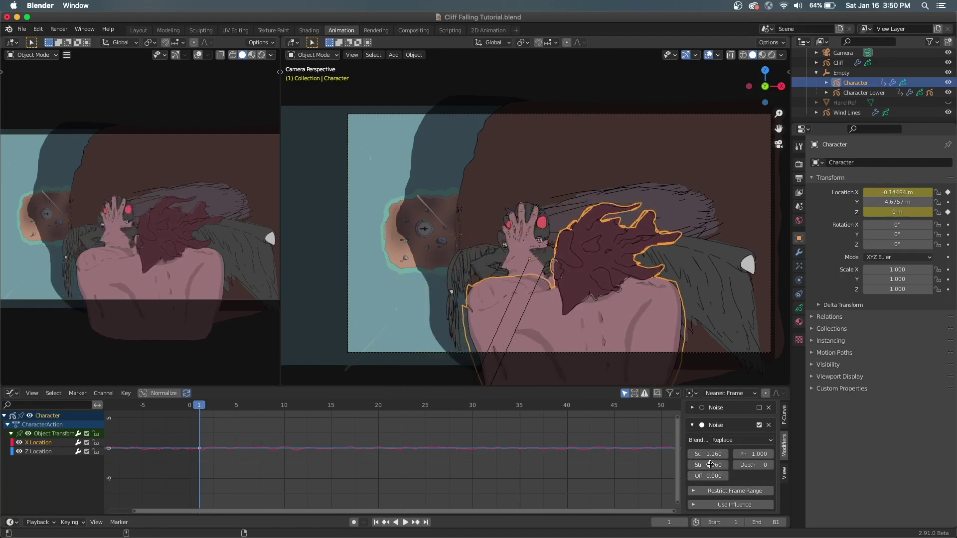
key("space")
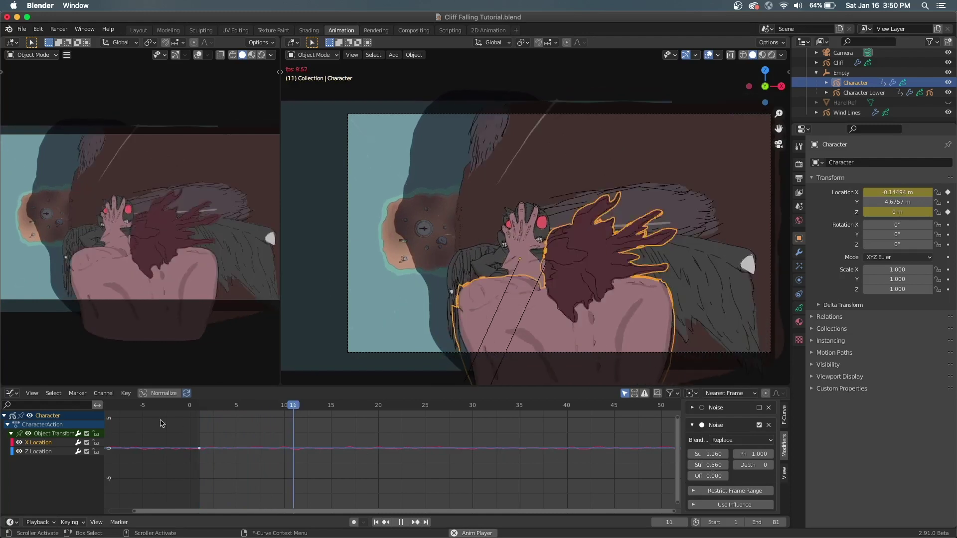
key("space")
left_click(201, 406)
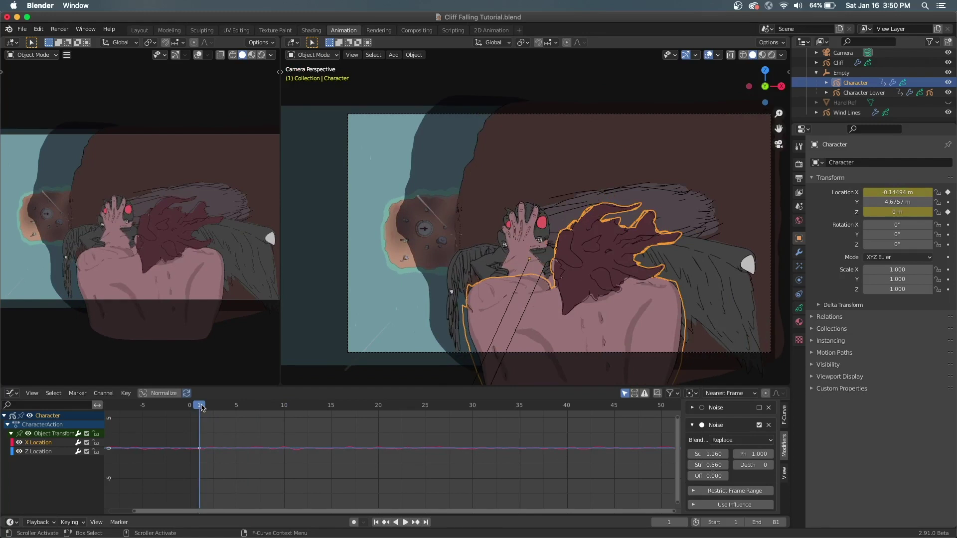
Step: Remove the third Noise modifier, enable the two remaining ones on Character's X Location, and check the Z Location channel
left_click(771, 429)
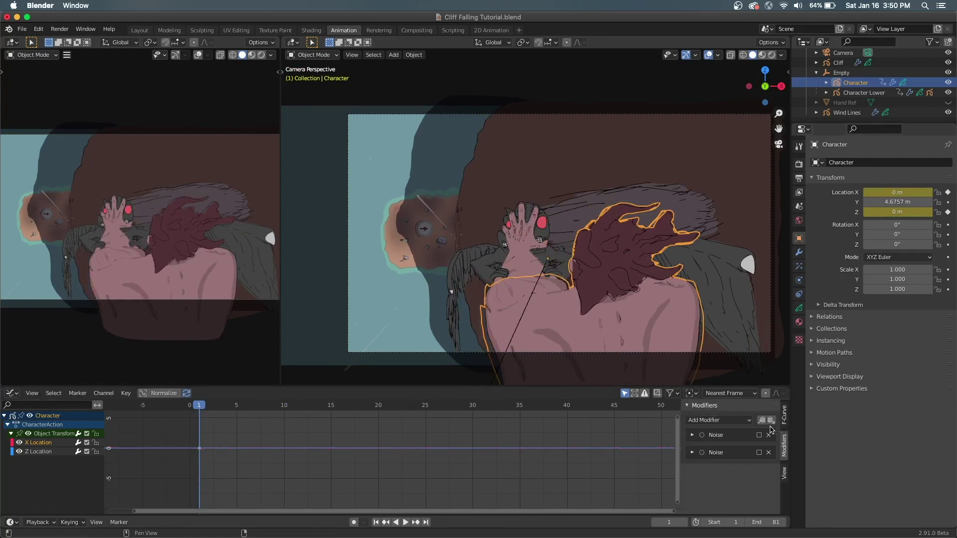
left_click(759, 452)
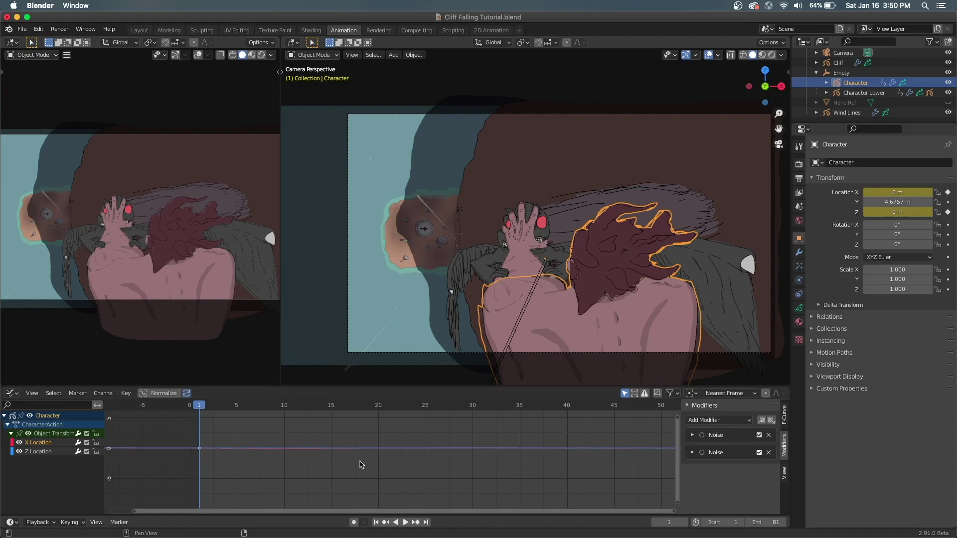
left_click(42, 453)
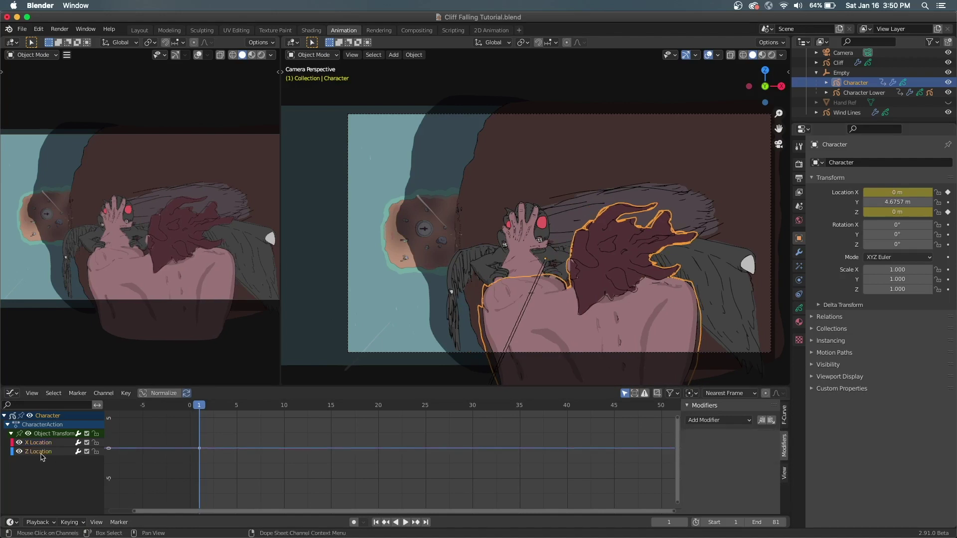
Step: Enable both Noise modifiers on Character Lower's X Location and play the animation to preview the shake
left_click(513, 254)
left_click(758, 435)
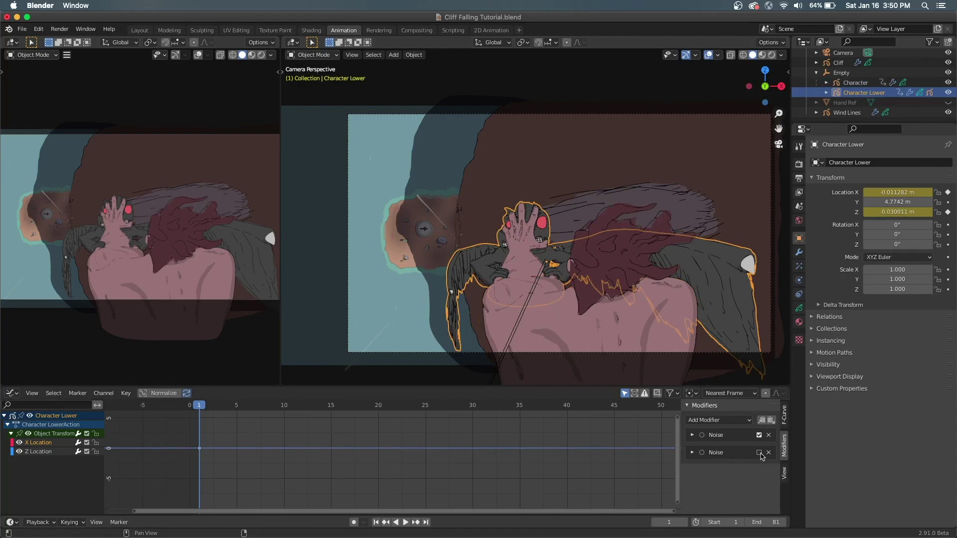
left_click(758, 452)
key("space")
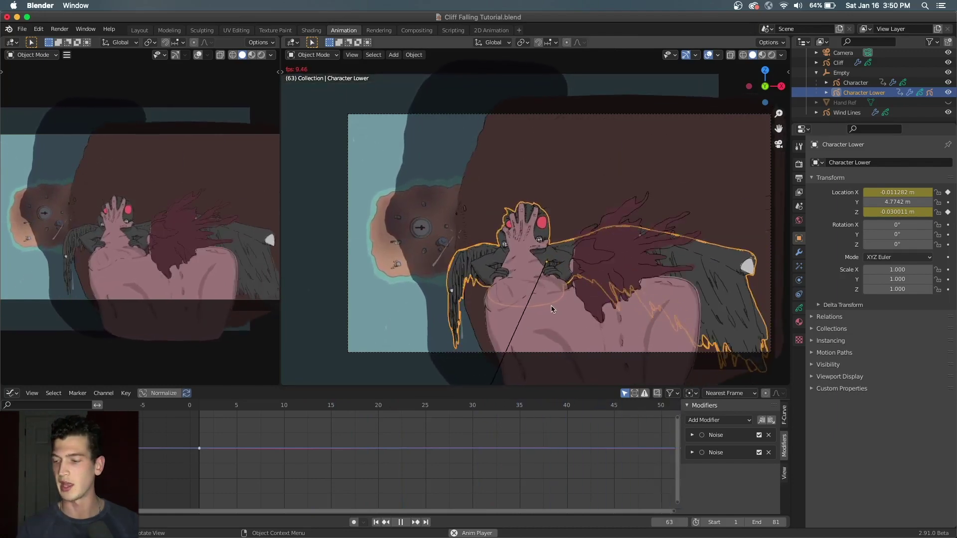
key("space")
Step: Examine the settings of both Noise modifiers on Character Lower's X Location, leaving the first one expanded
left_click(692, 452)
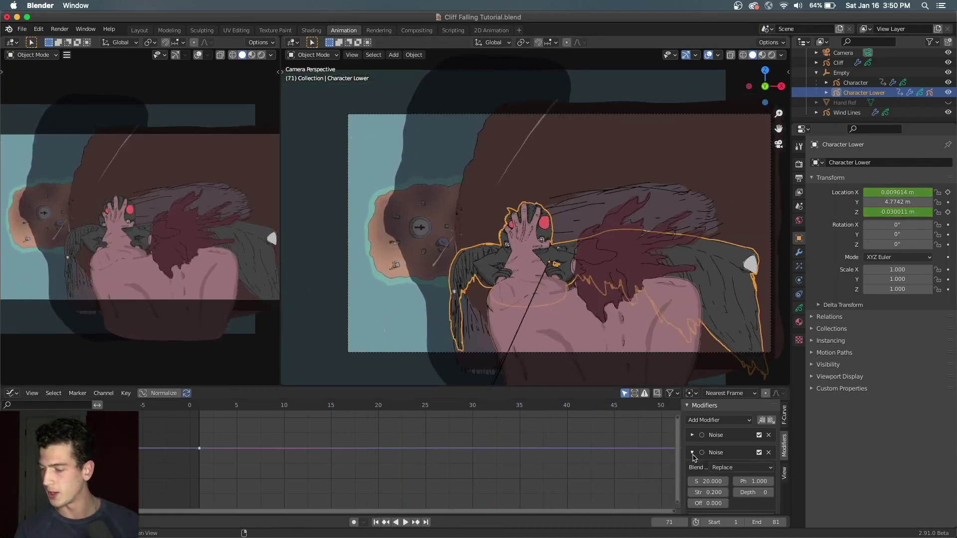
scroll(694, 456, "down", 2)
left_click(693, 425)
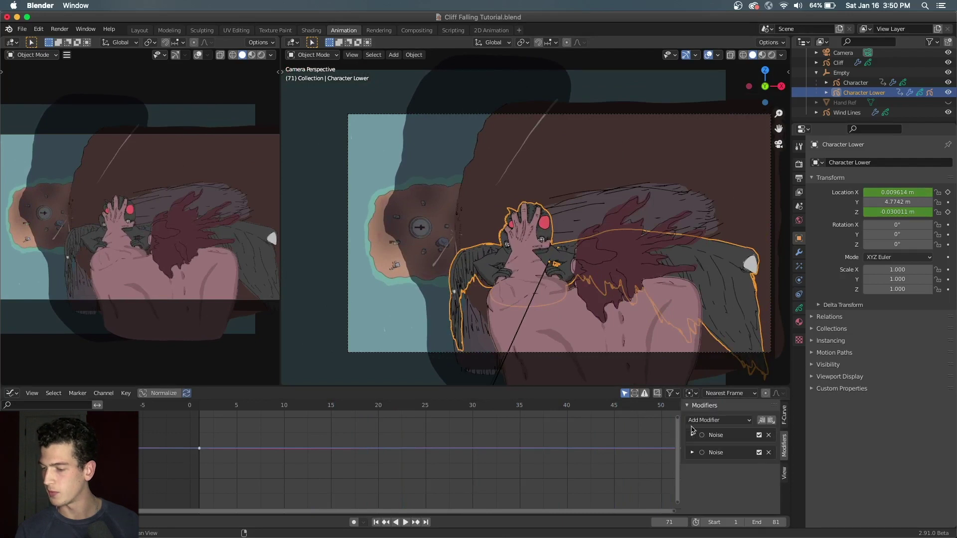
left_click(693, 434)
scroll(698, 459, "down", 2)
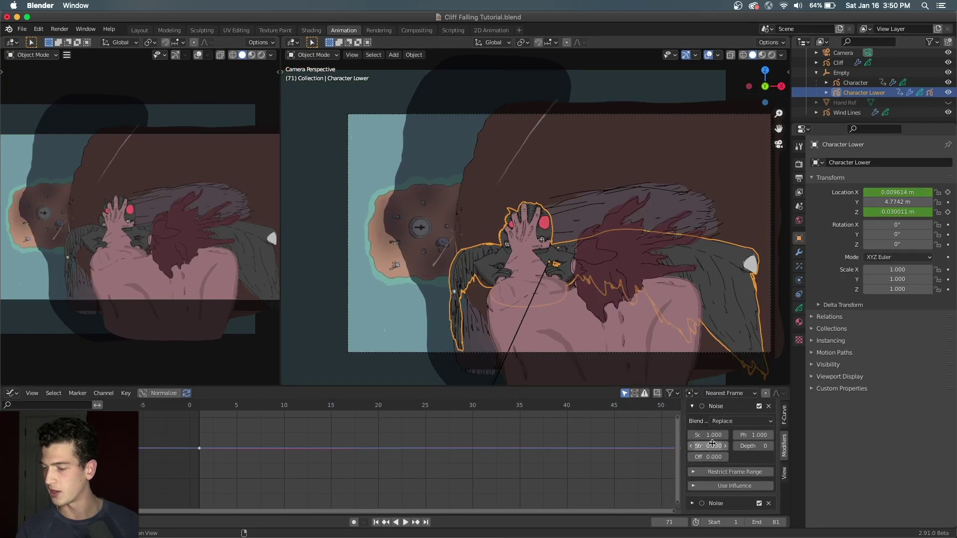